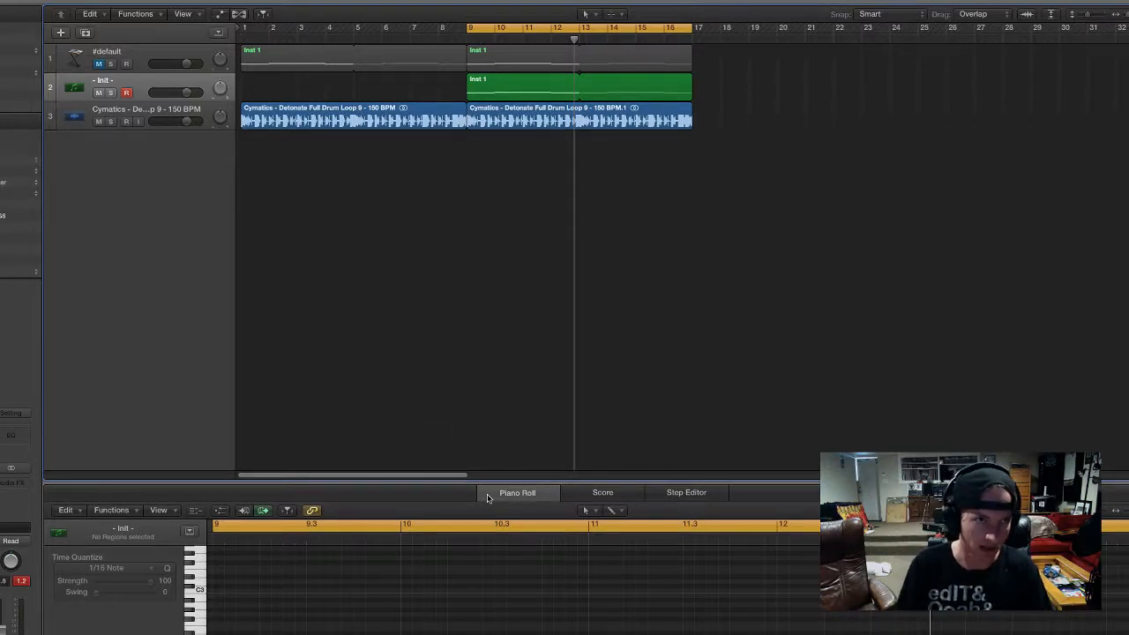
Mute the Init track and unmute the #default track.
{"action": "left_click", "coordinate": [138, 83]}
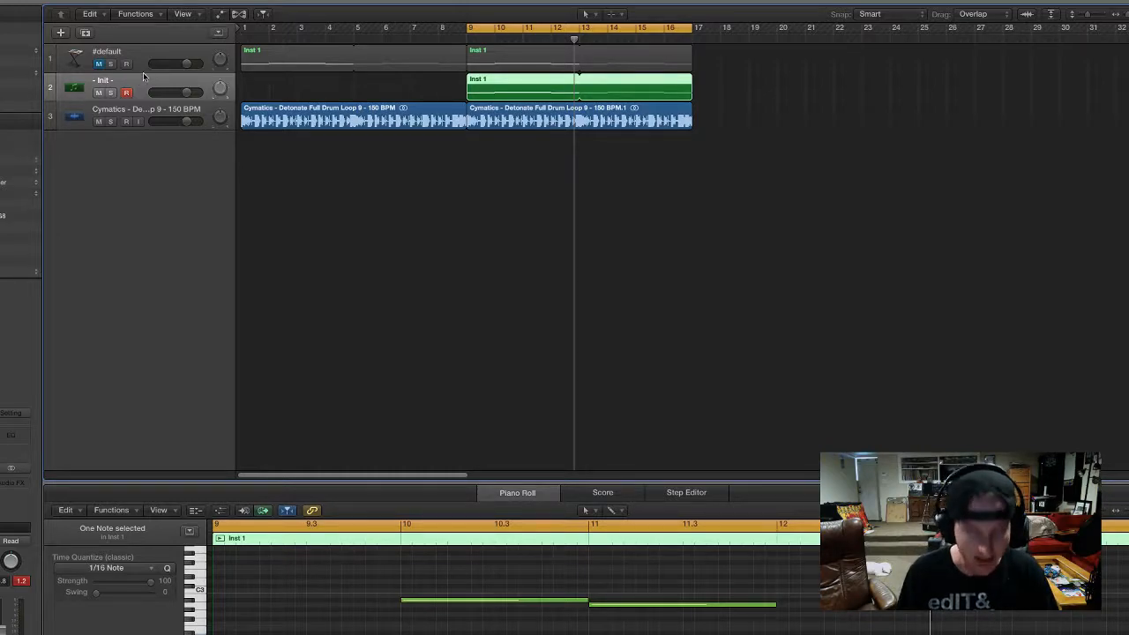
{"action": "left_click", "coordinate": [99, 92]}
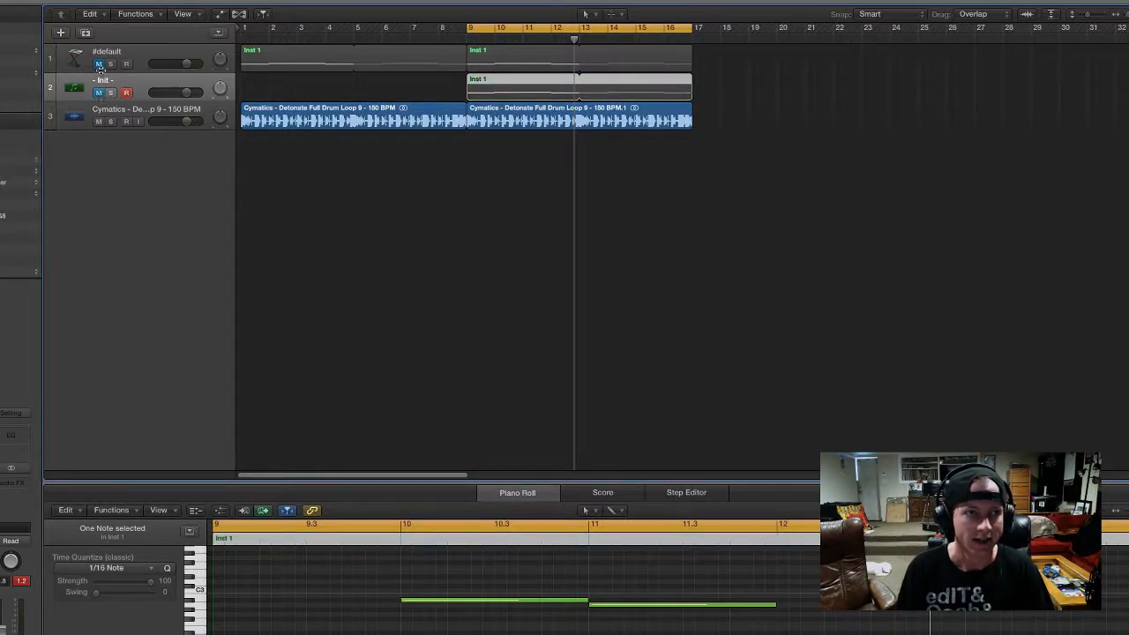
{"action": "left_click", "coordinate": [98, 63]}
Examine the MIDI notes of the #default track's regions in the piano roll.
{"action": "left_click", "coordinate": [287, 56]}
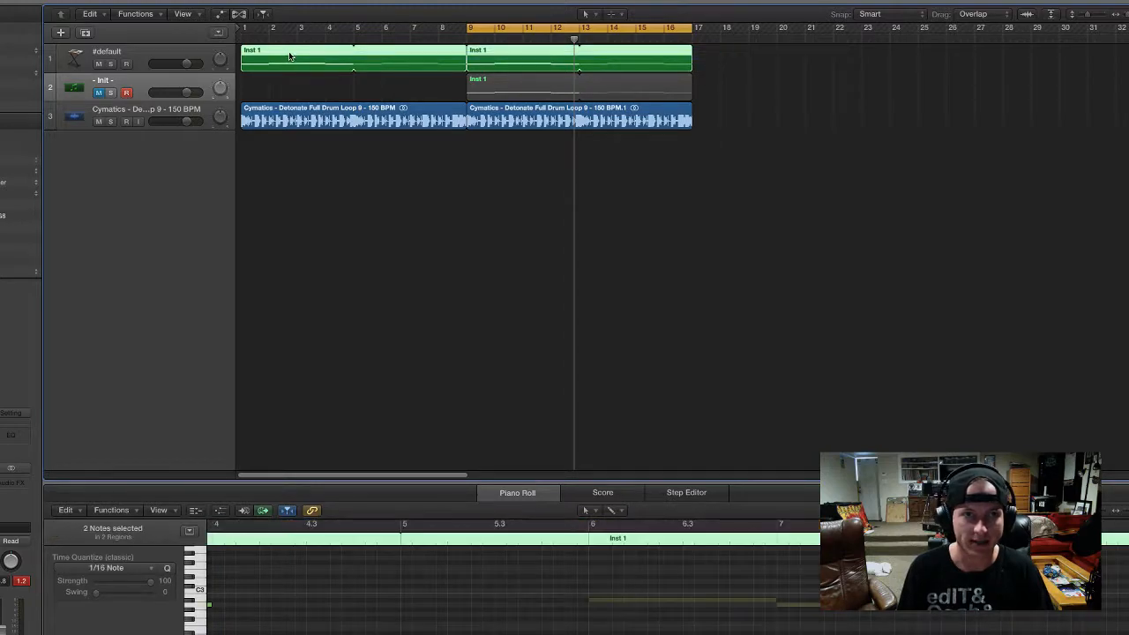
{"action": "key", "text": "super+Left"}
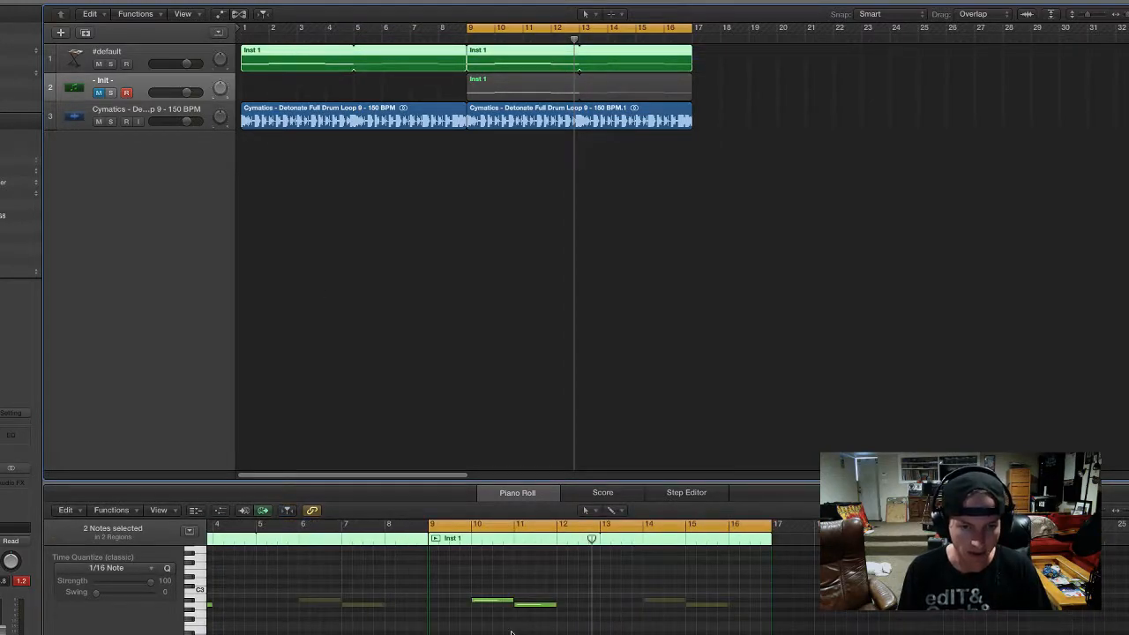
{"action": "key", "text": "super+Right"}
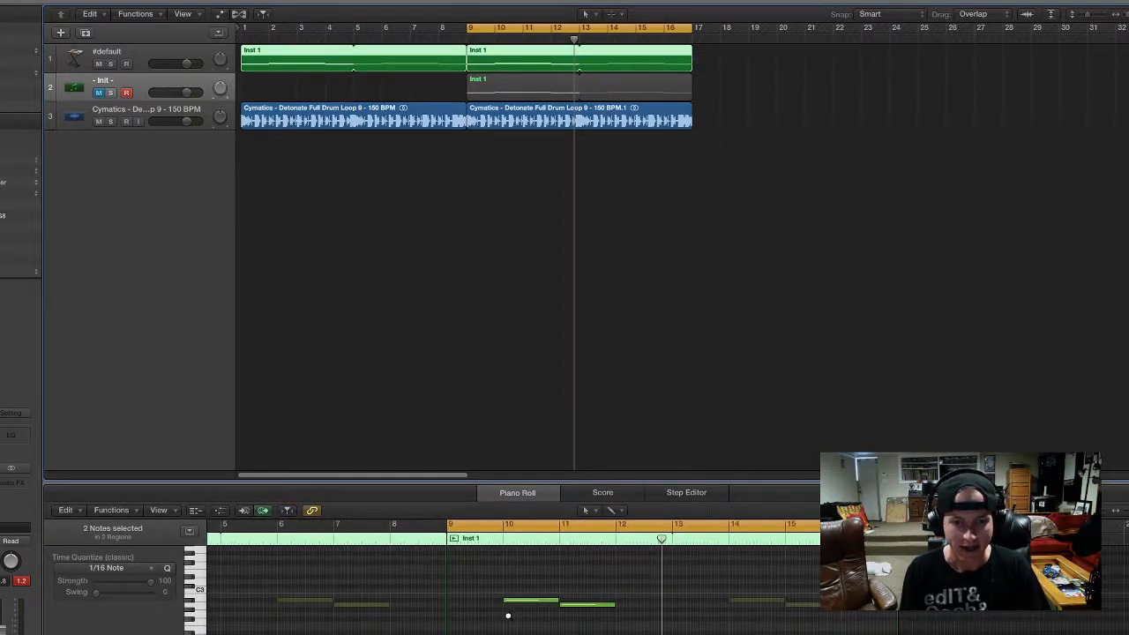
{"action": "key", "text": "super+Right"}
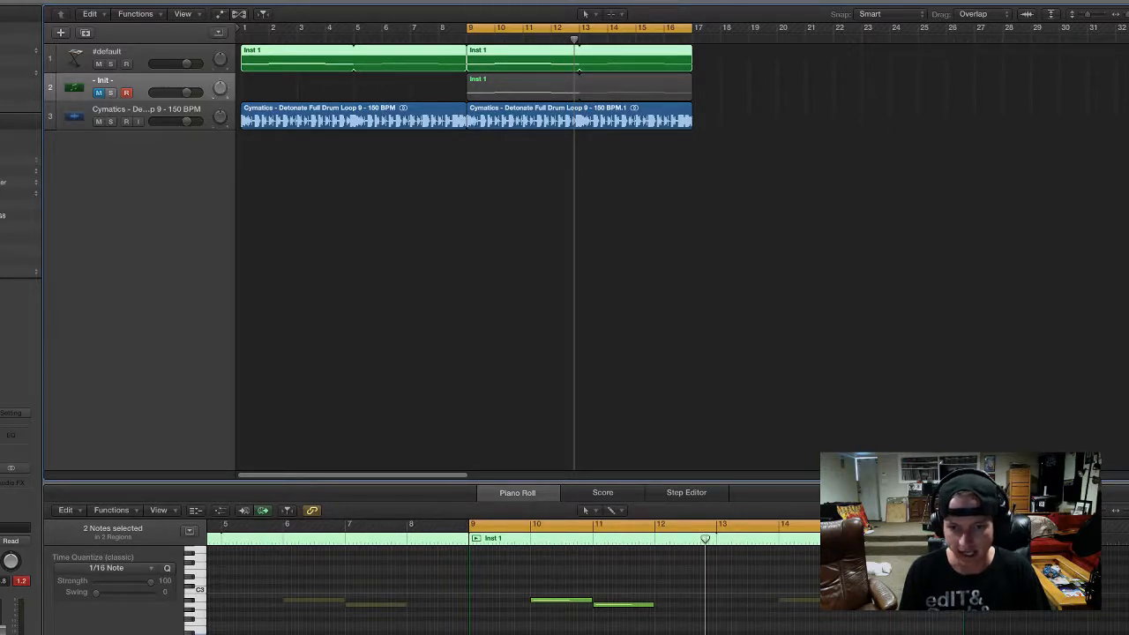
{"action": "left_click", "coordinate": [566, 604]}
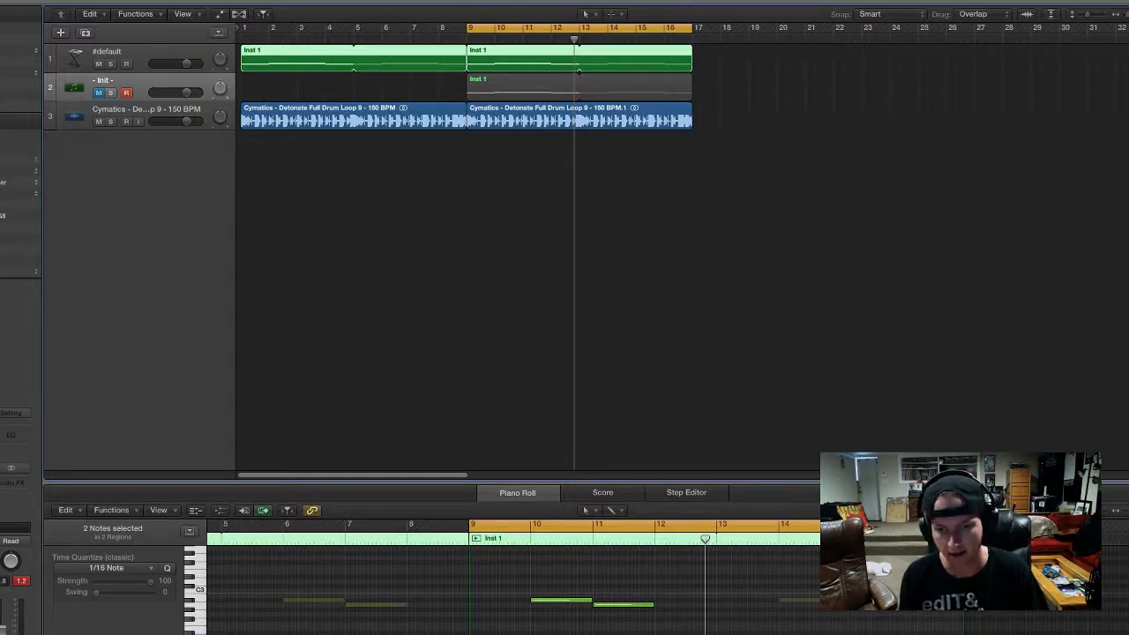
{"action": "left_click", "coordinate": [692, 189]}
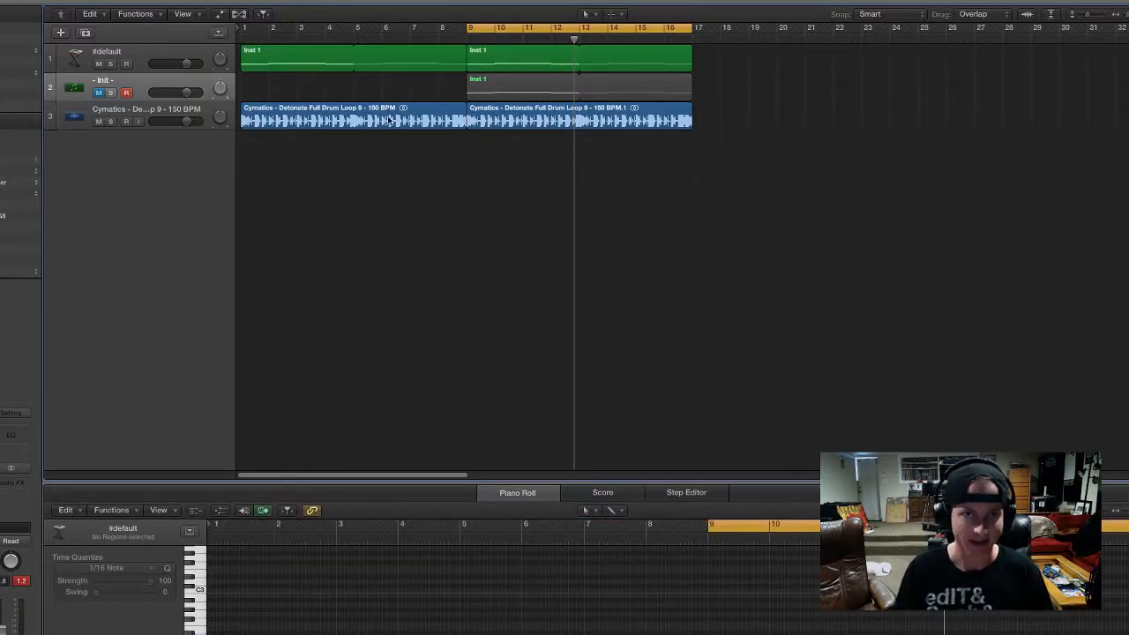
Extend the cycle range to span bars 1 to 17 and play the #default track with the drum loop.
{"action": "left_click_drag", "start_coordinate": [465, 22], "coordinate": [244, 22]}
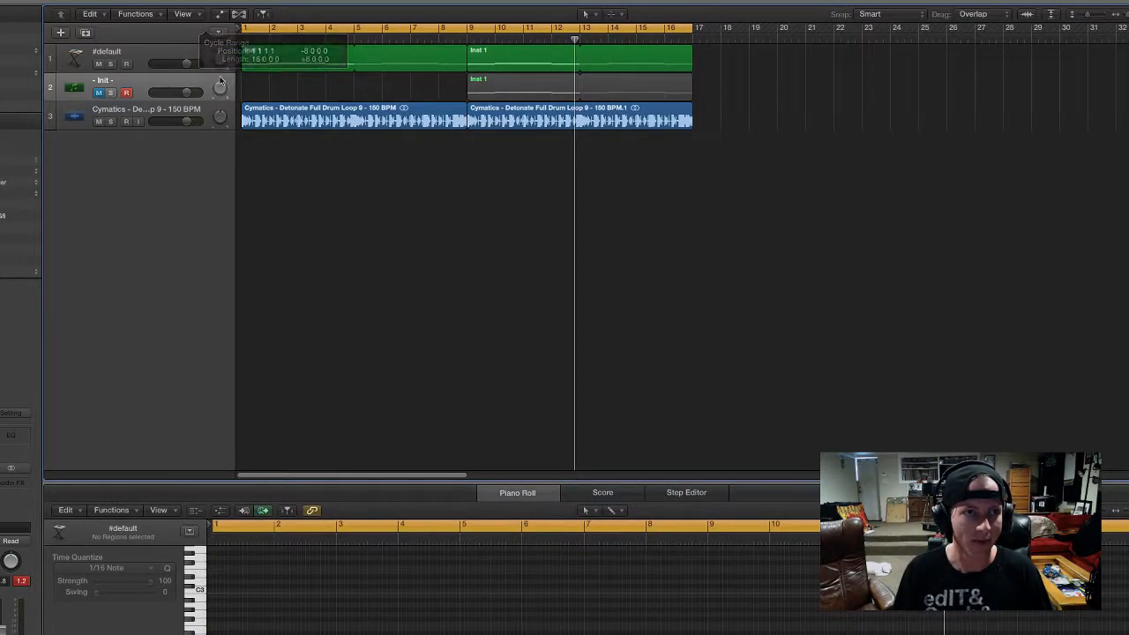
{"action": "left_click", "coordinate": [174, 53]}
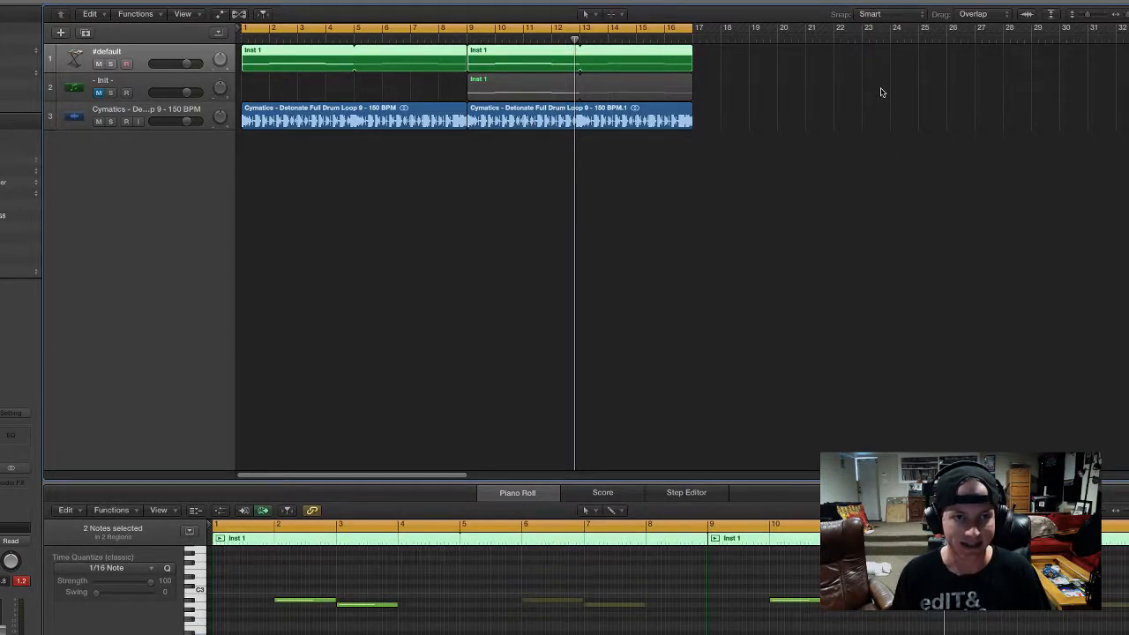
{"action": "key", "text": "space"}
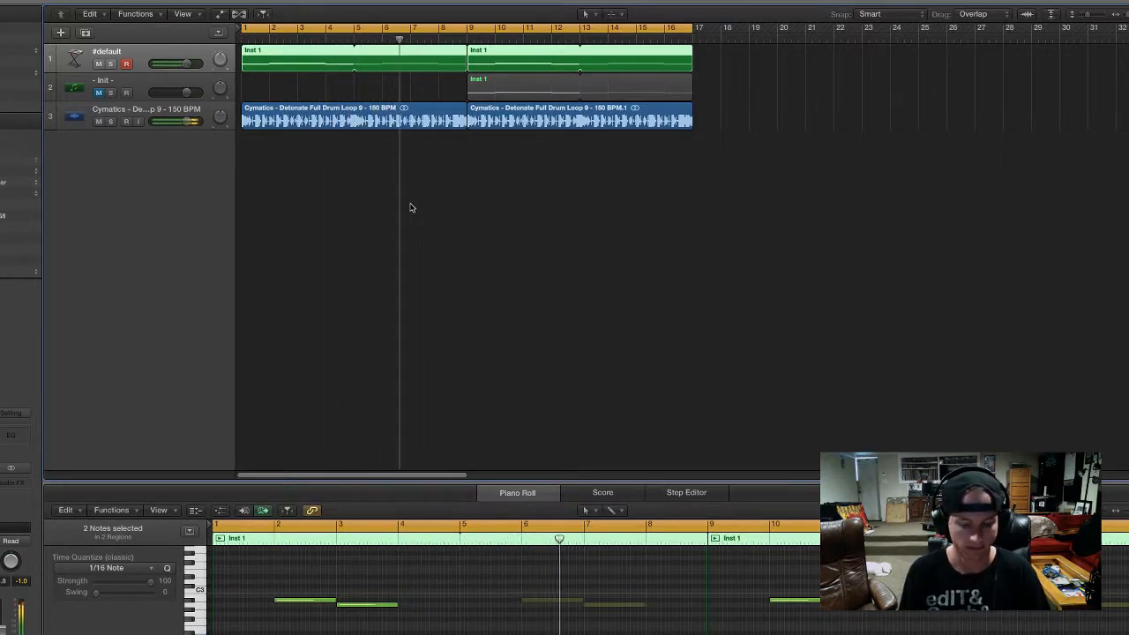
{"action": "left_click", "coordinate": [433, 87]}
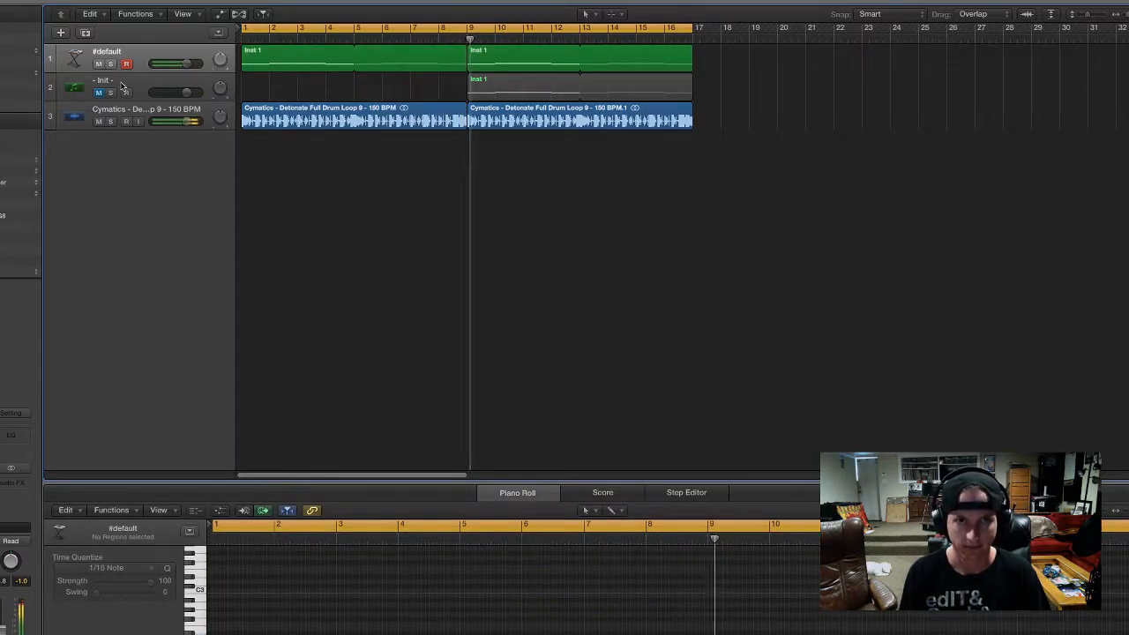
Open the #default track's Alchemy synth and look over its preset browser and advanced view.
{"action": "left_click", "coordinate": [139, 57]}
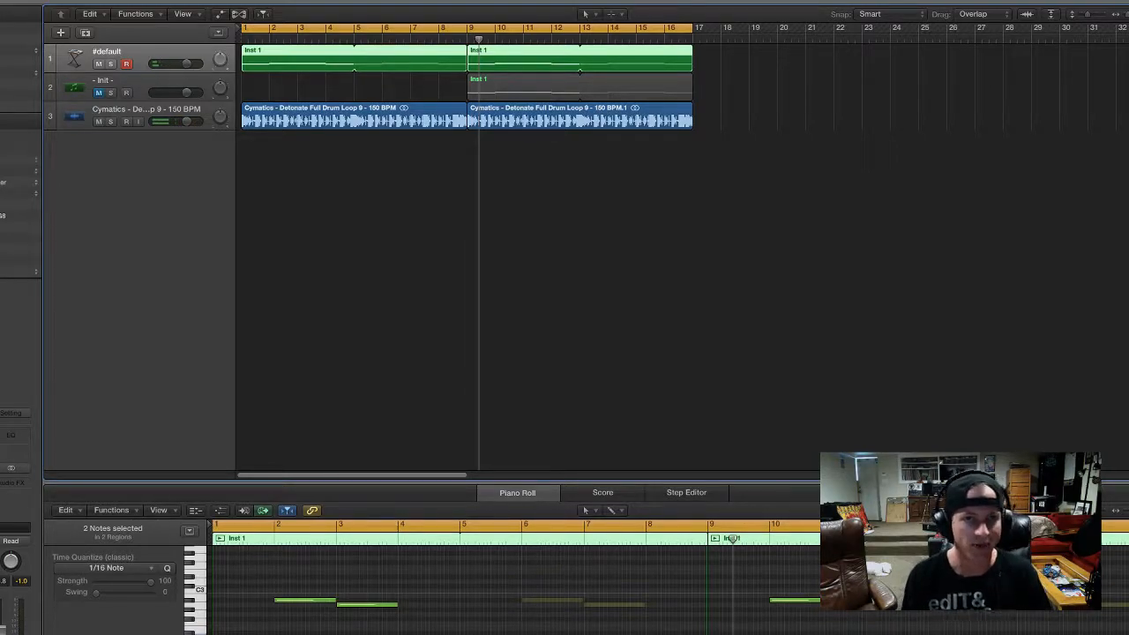
{"action": "key", "text": "v"}
{"action": "left_click_drag", "start_coordinate": [268, 1], "coordinate": [512, 4]}
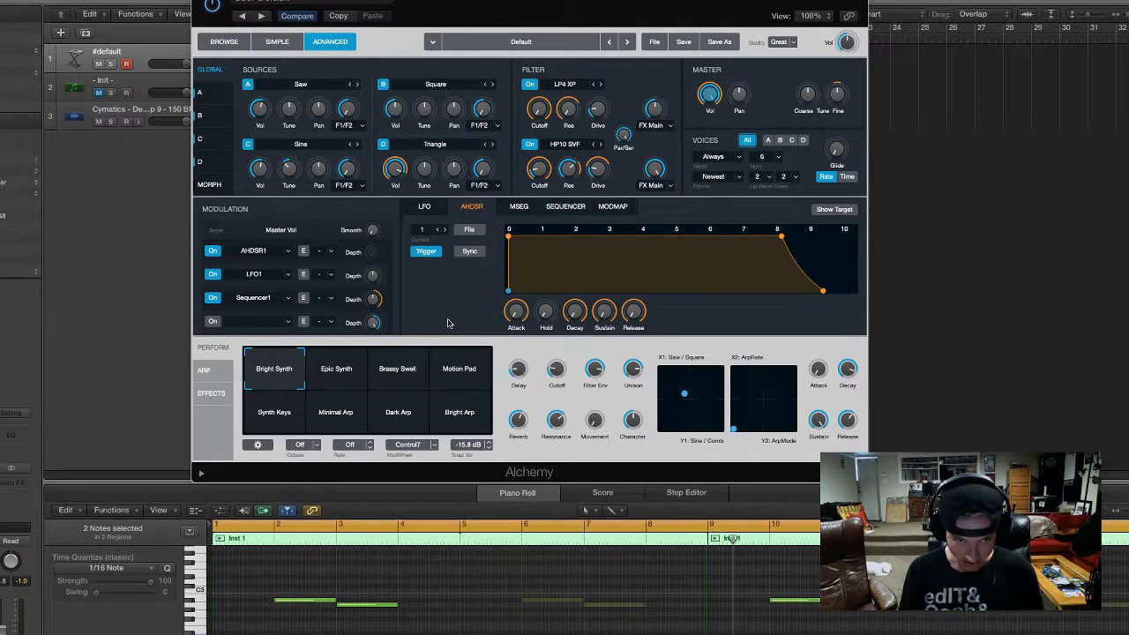
{"action": "left_click", "coordinate": [231, 41]}
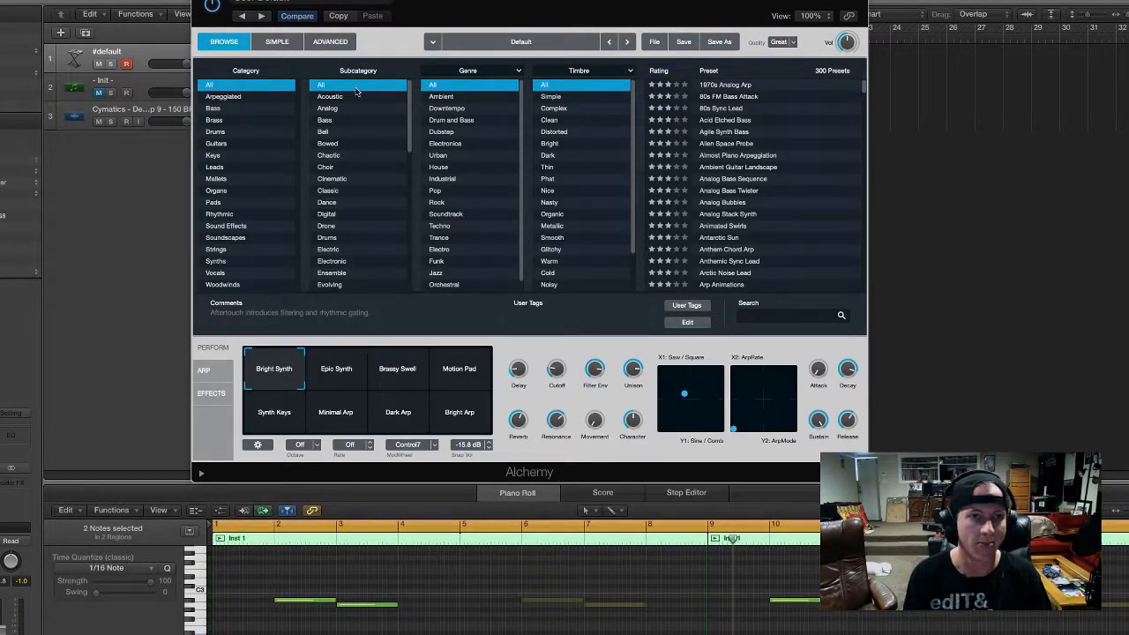
{"action": "left_click", "coordinate": [321, 44]}
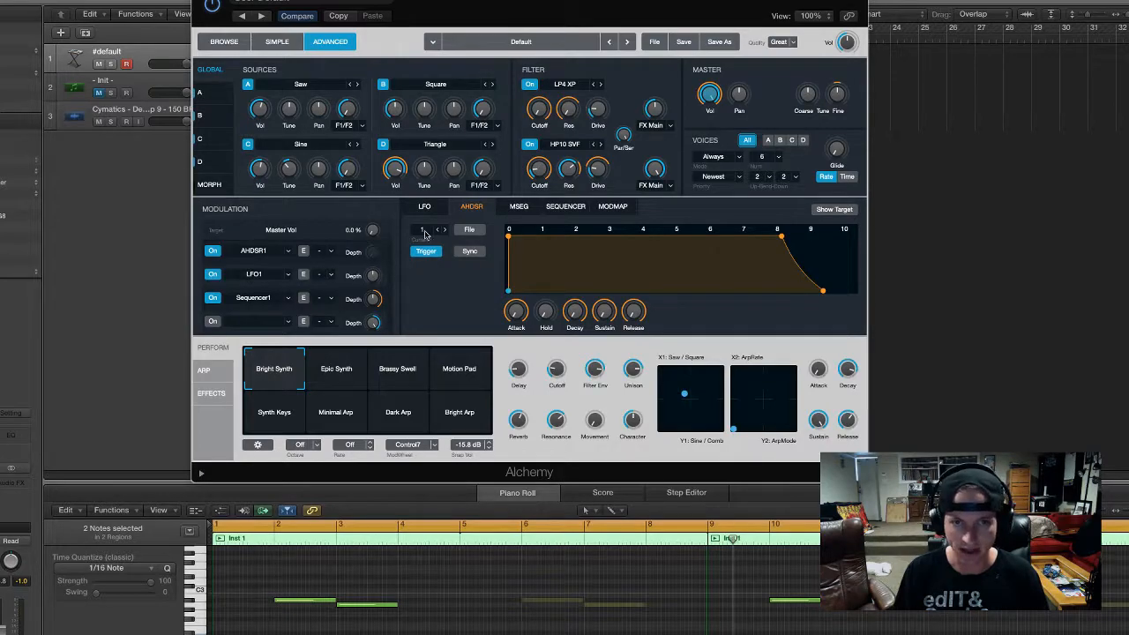
Adjust LFO 1's rate and its modulation depth on the master volume, and listen to the result.
{"action": "left_click", "coordinate": [444, 210]}
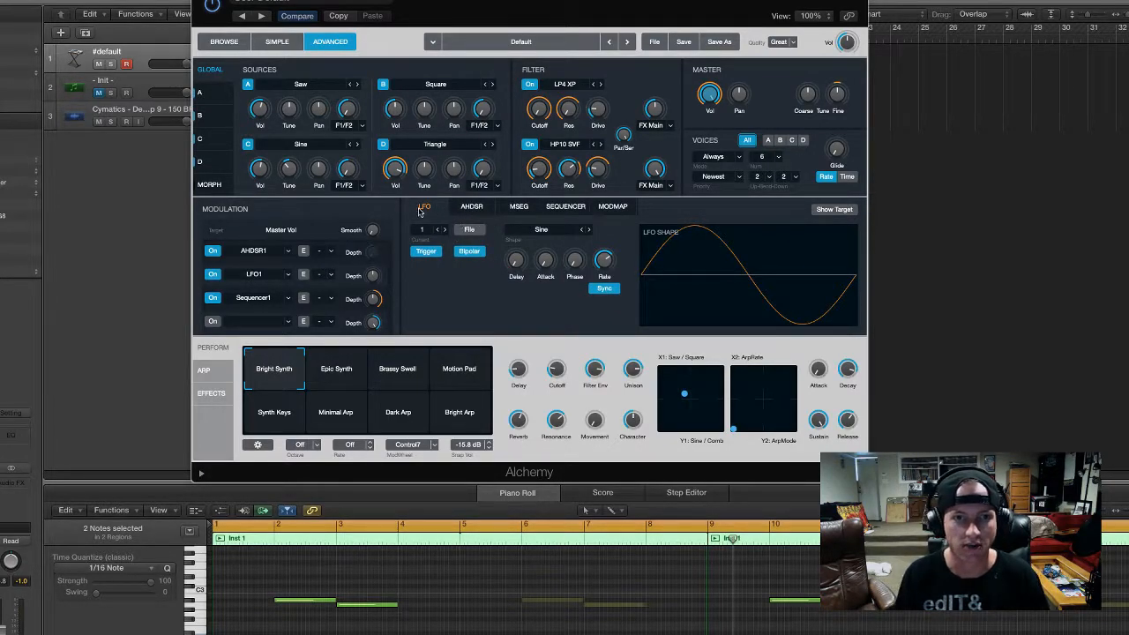
{"action": "left_click_drag", "start_coordinate": [607, 269], "coordinate": [617, 284]}
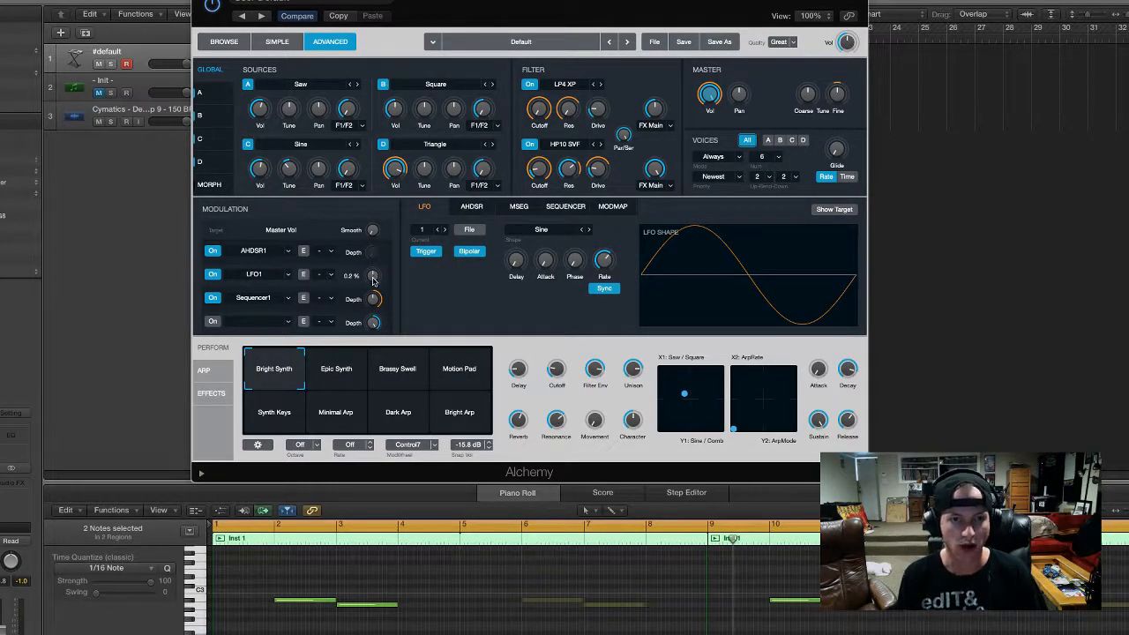
{"action": "mouse_move", "coordinate": [373, 278]}
{"action": "left_mouse_down"}
{"action": "mouse_move", "coordinate": [379, 266]}
{"action": "mouse_move", "coordinate": [379, 337]}
{"action": "mouse_move", "coordinate": [385, 271]}
{"action": "mouse_move", "coordinate": [382, 295]}
{"action": "left_mouse_up"}
{"action": "key", "text": "space"}
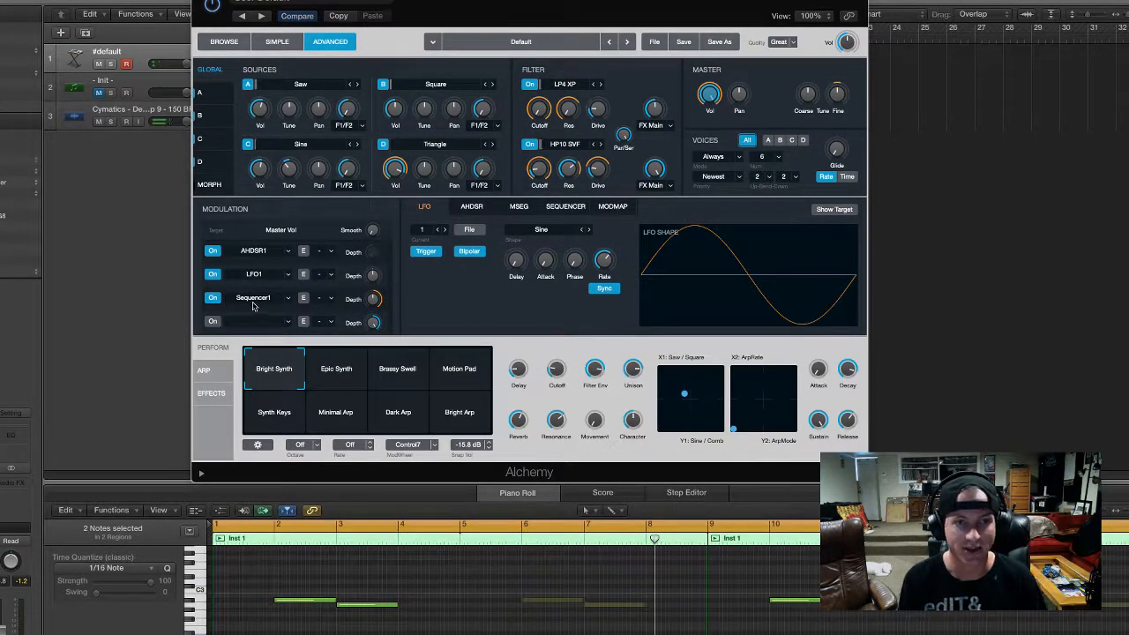
Lower steps 3, 7, 9, 11, 13 and 16 of Alchemy's sequencer 1 to different levels to form an uneven pattern.
{"action": "left_click", "coordinate": [569, 208]}
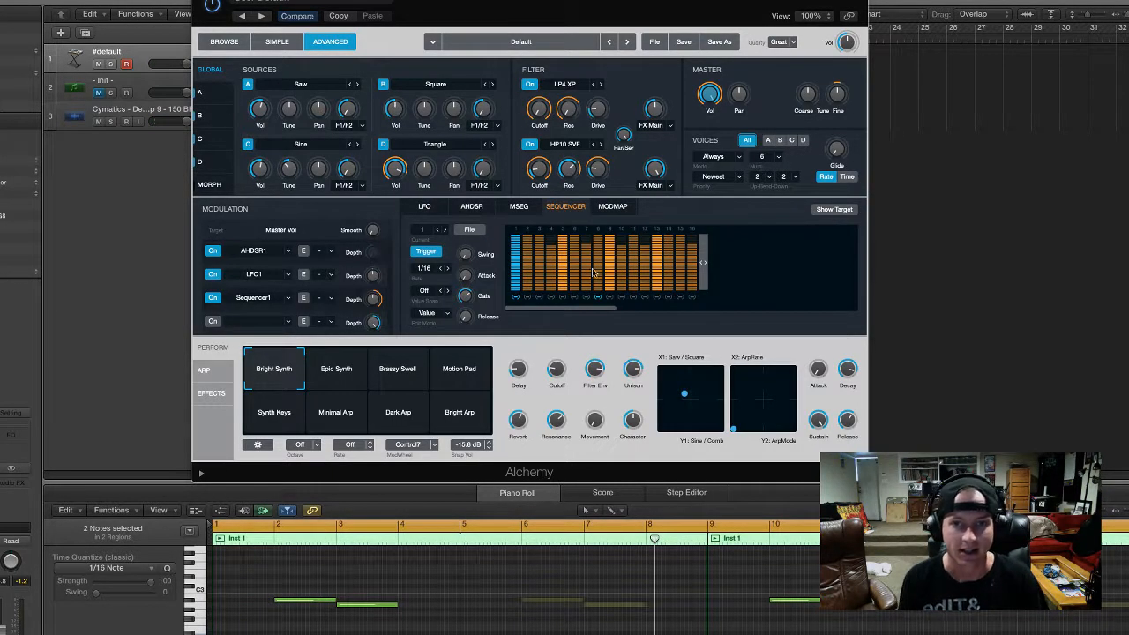
{"action": "left_click", "coordinate": [540, 281]}
{"action": "left_click", "coordinate": [611, 280]}
{"action": "left_click", "coordinate": [588, 261]}
{"action": "left_click", "coordinate": [658, 268]}
{"action": "left_click", "coordinate": [636, 264]}
{"action": "left_click", "coordinate": [692, 257]}
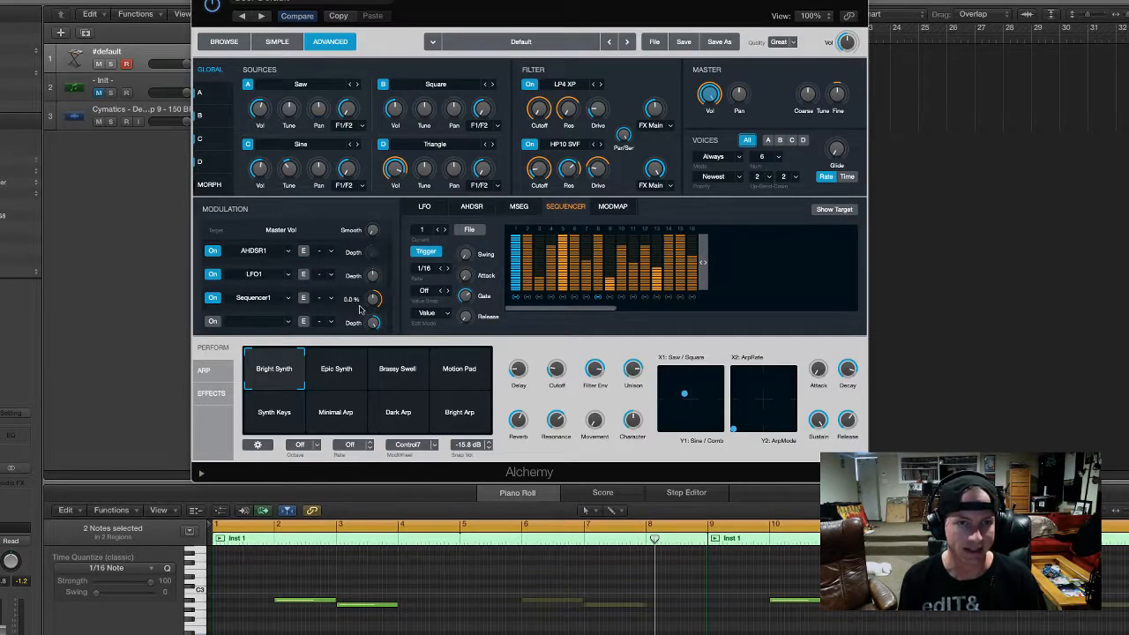
Vary the Sequencer1 modulation depth on the master volume during playback.
{"action": "key", "text": "space"}
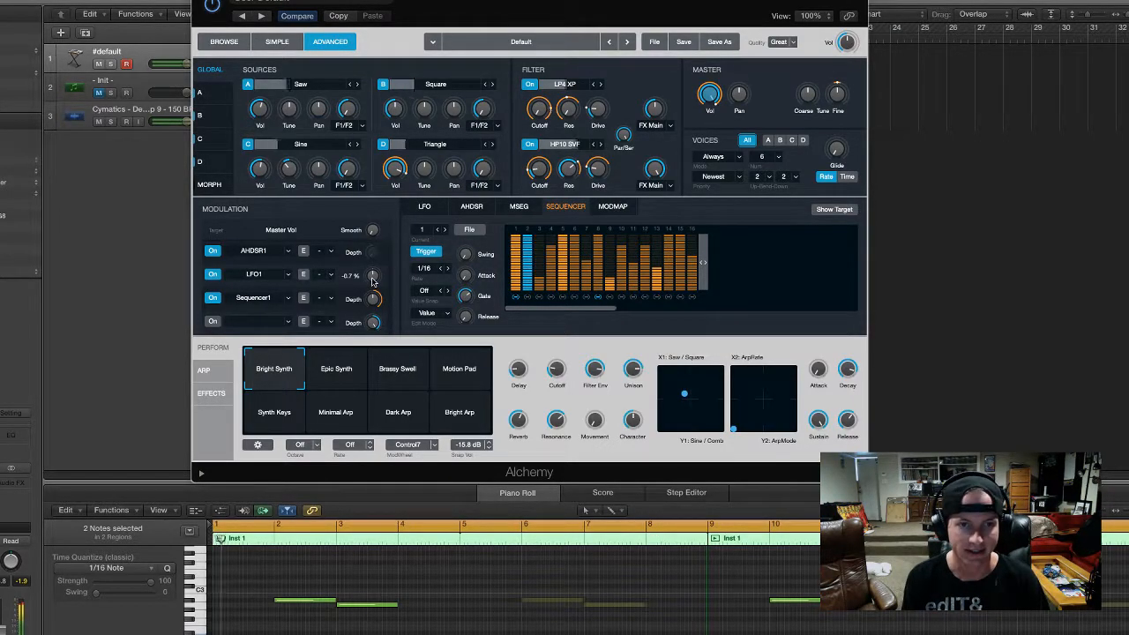
{"action": "mouse_move", "coordinate": [372, 298]}
{"action": "left_mouse_down"}
{"action": "mouse_move", "coordinate": [382, 242]}
{"action": "mouse_move", "coordinate": [389, 415]}
{"action": "mouse_move", "coordinate": [379, 270]}
{"action": "mouse_move", "coordinate": [379, 280]}
{"action": "left_mouse_up"}
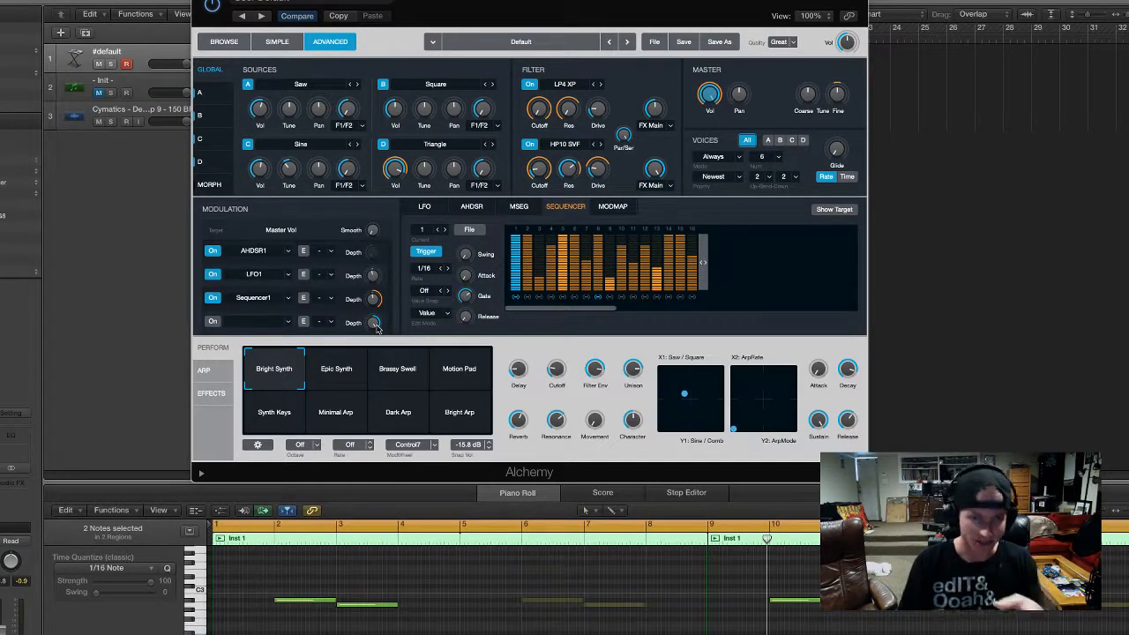
{"action": "mouse_move", "coordinate": [374, 321]}
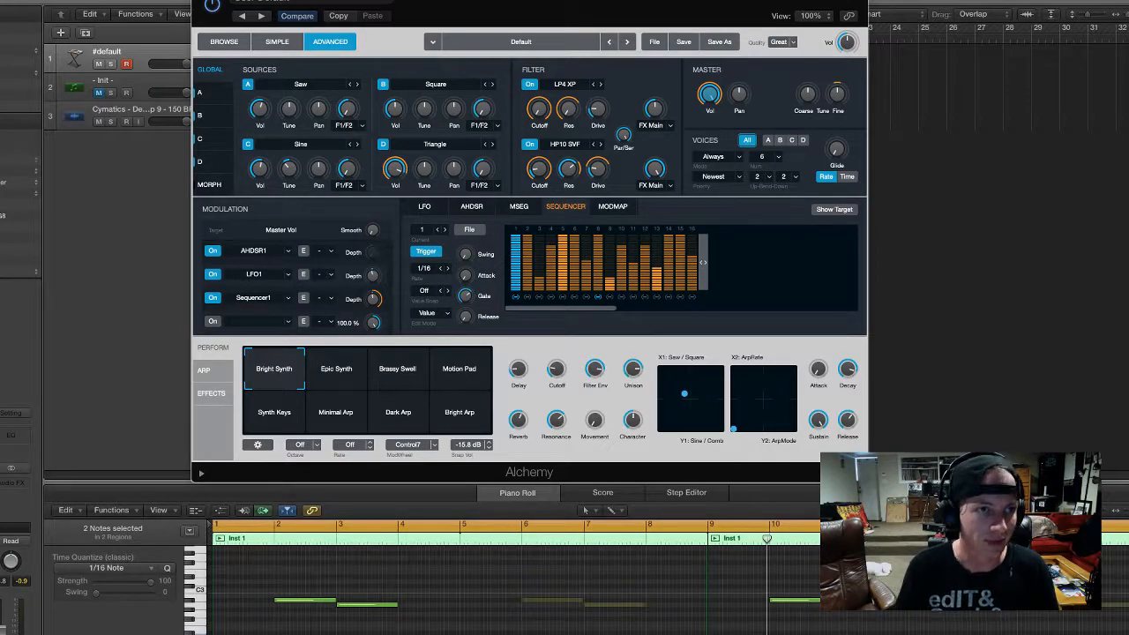
Close Alchemy, then open the Init track's Serum synth and reset it to the initial preset.
{"action": "left_click", "coordinate": [201, 0]}
{"action": "left_click", "coordinate": [179, 82]}
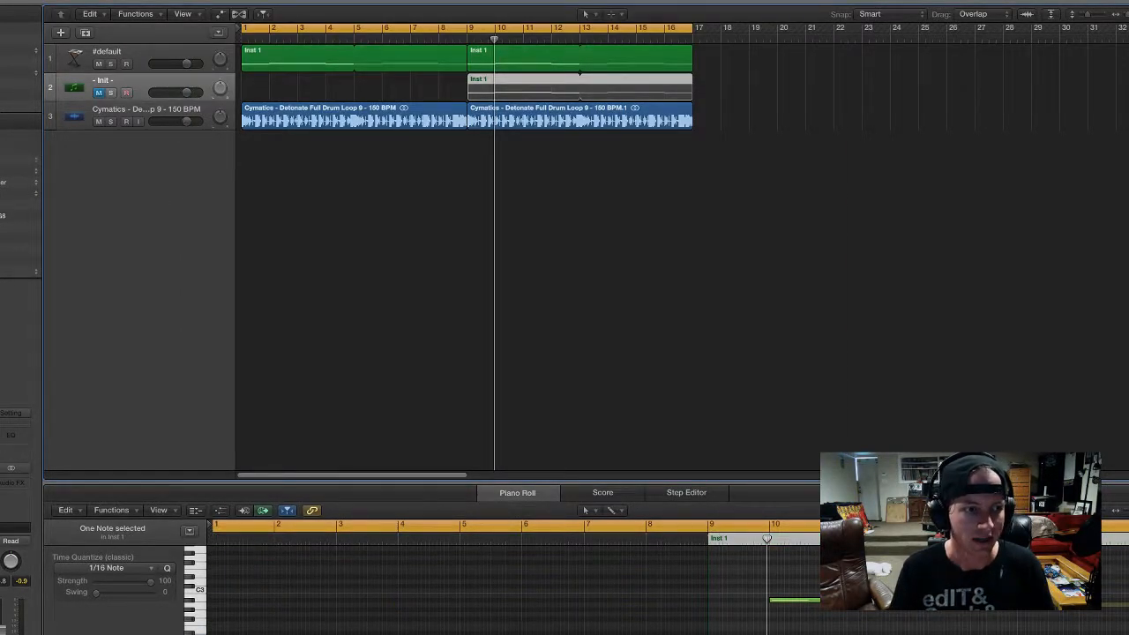
{"action": "key", "text": "v"}
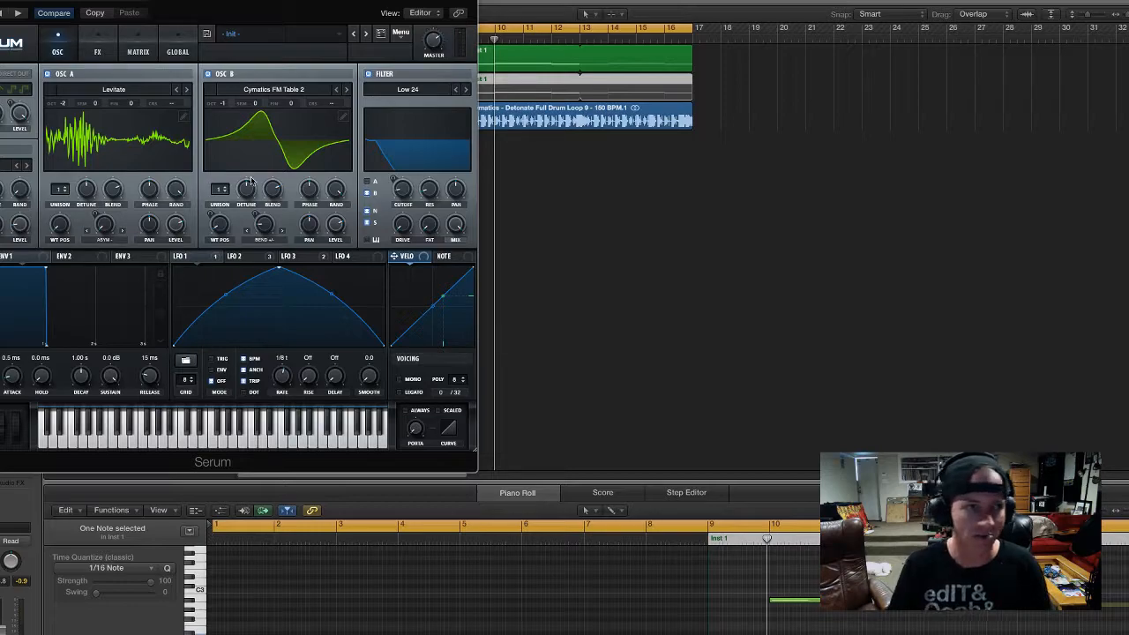
{"action": "left_click", "coordinate": [400, 34]}
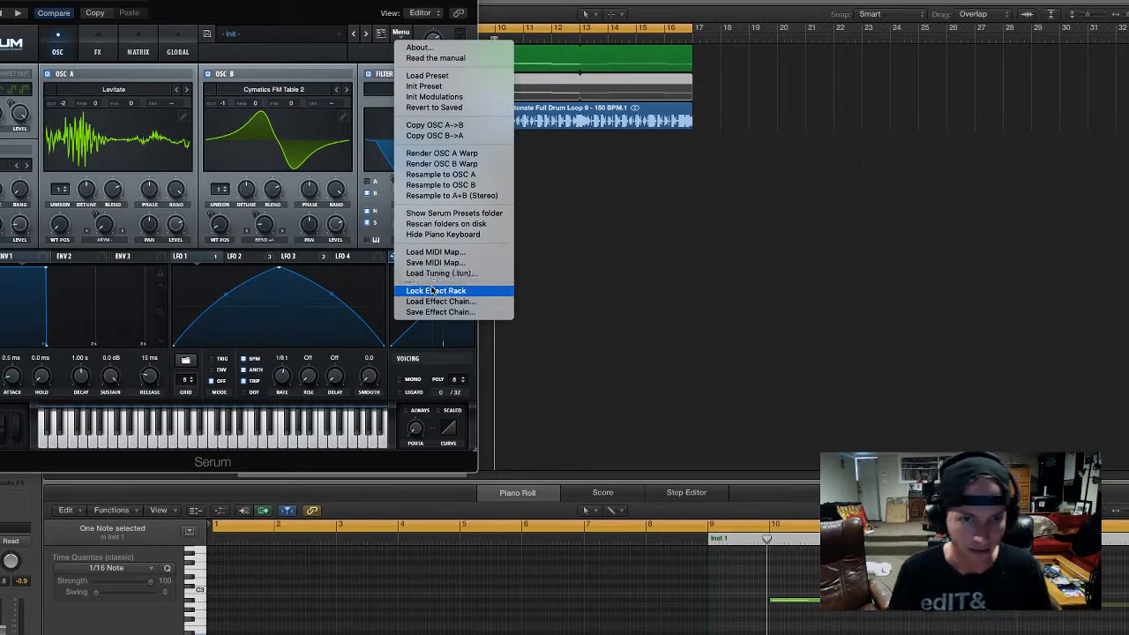
{"action": "left_click", "coordinate": [462, 85]}
{"action": "left_click_drag", "start_coordinate": [295, 14], "coordinate": [719, 189]}
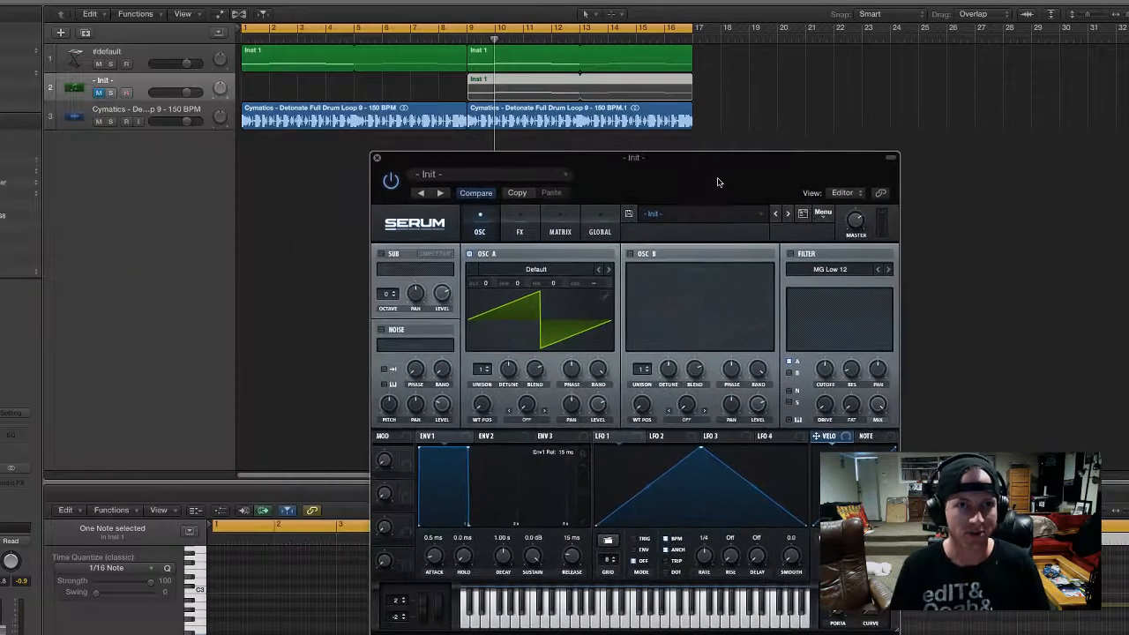
Unmute the Init track, mute the #default track, and set the cycle range to bars 9 to 17.
{"action": "left_click", "coordinate": [99, 91]}
{"action": "left_click", "coordinate": [97, 63]}
{"action": "left_click_drag", "start_coordinate": [482, 30], "coordinate": [693, 72]}
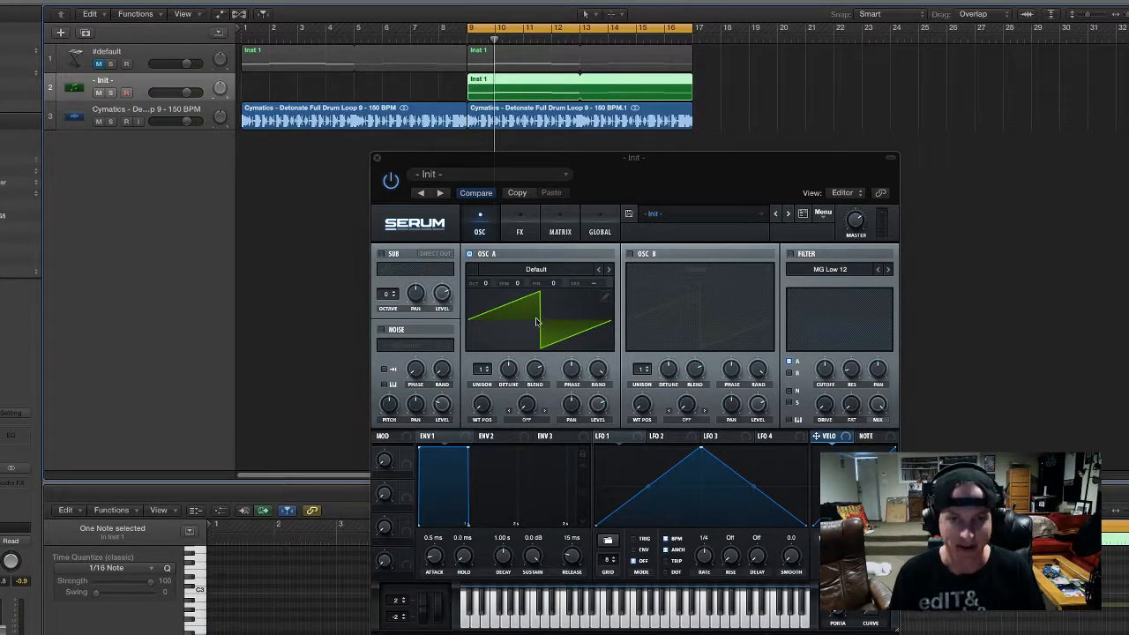
Load the Destroy wavetable from Cymatics - Growl Tables Vol 3 into oscillator A.
{"action": "left_click", "coordinate": [580, 268]}
{"action": "mouse_move", "coordinate": [597, 465]}
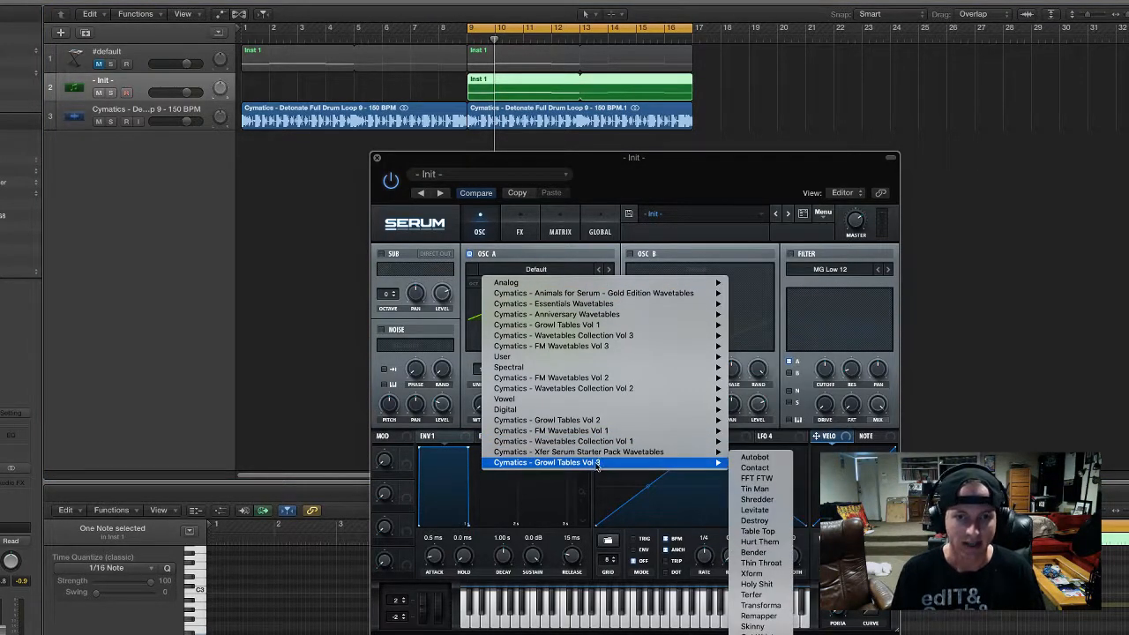
{"action": "left_click", "coordinate": [790, 526]}
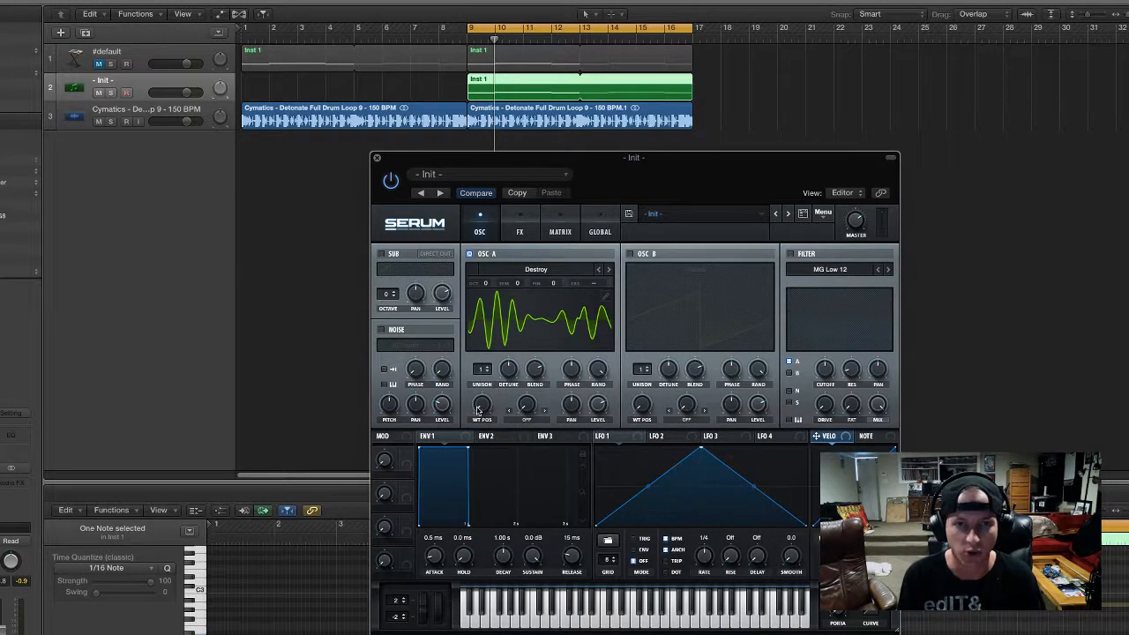
Set oscillator A's octave to -1 and adjust its wavetable position during playback.
{"action": "key", "text": "space"}
{"action": "left_click_drag", "start_coordinate": [477, 409], "coordinate": [490, 388]}
{"action": "left_click_drag", "start_coordinate": [485, 284], "coordinate": [485, 300]}
{"action": "key", "text": "space"}
{"action": "left_click_drag", "start_coordinate": [487, 400], "coordinate": [485, 406]}
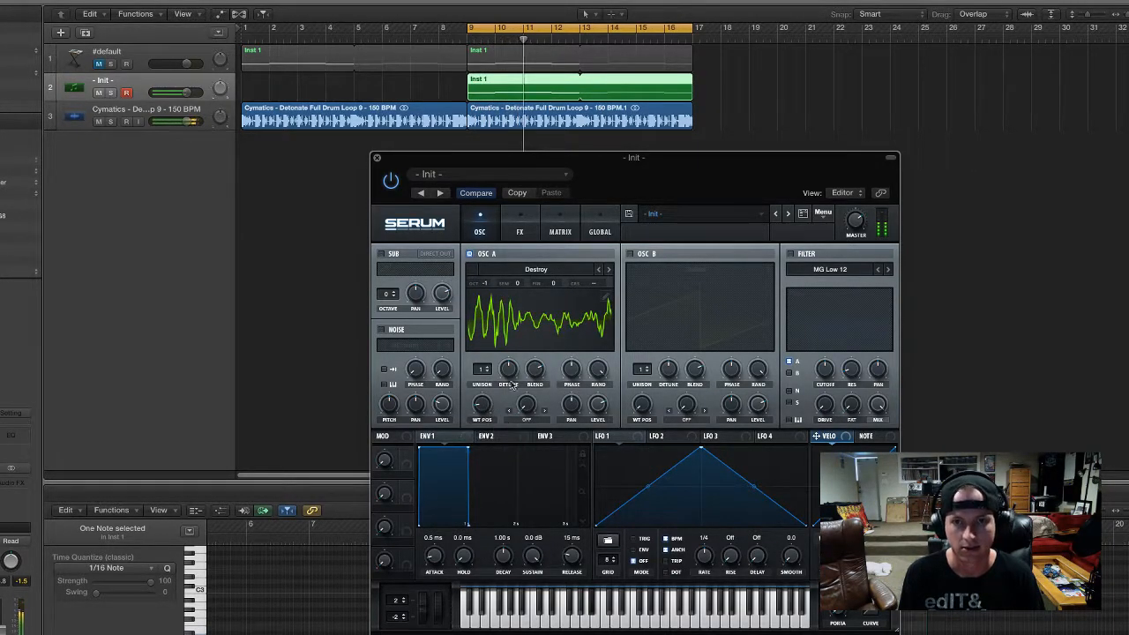
Enable oscillator B and load the Cymatics - Balloon wavetable from Cymatics - Growl Tables Vol 2.
{"action": "left_click", "coordinate": [630, 254]}
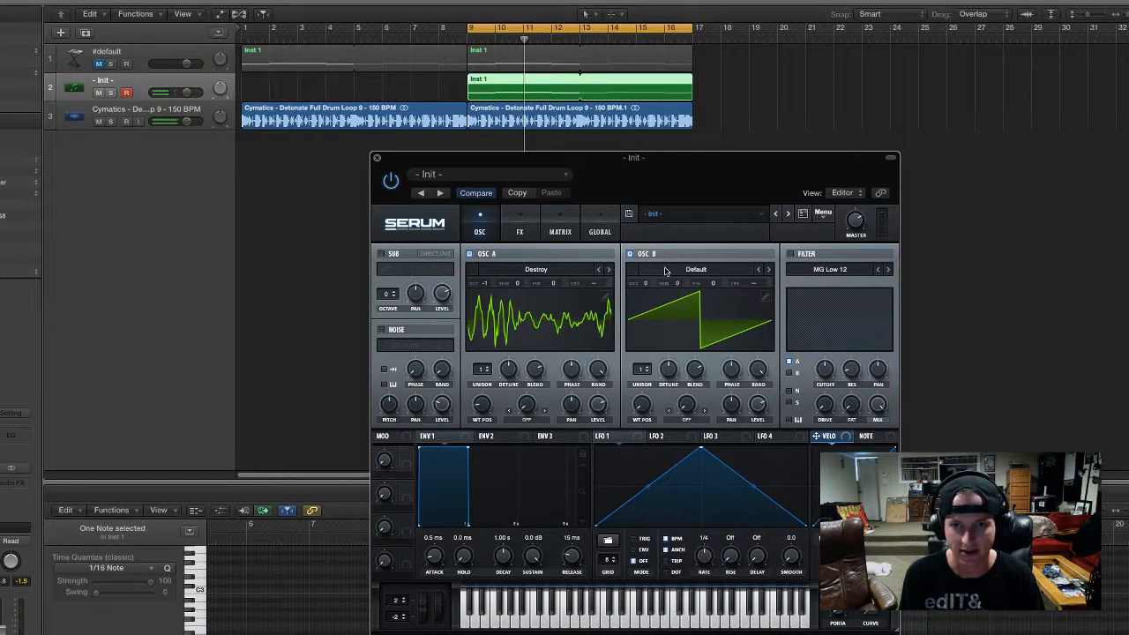
{"action": "left_click", "coordinate": [666, 271]}
{"action": "mouse_move", "coordinate": [737, 432]}
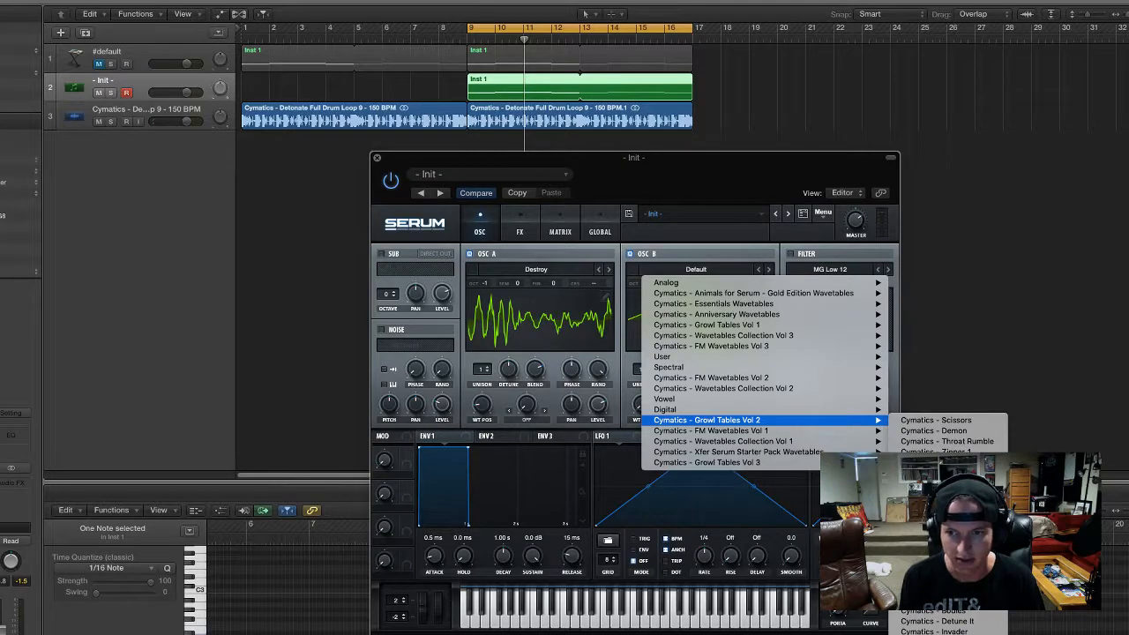
{"action": "left_click", "coordinate": [935, 529]}
Adjust oscillator B's wavetable position during playback and set its octave to -2.
{"action": "key", "text": "space"}
{"action": "left_click_drag", "start_coordinate": [645, 404], "coordinate": [653, 353]}
{"action": "left_click_drag", "start_coordinate": [645, 283], "coordinate": [648, 333]}
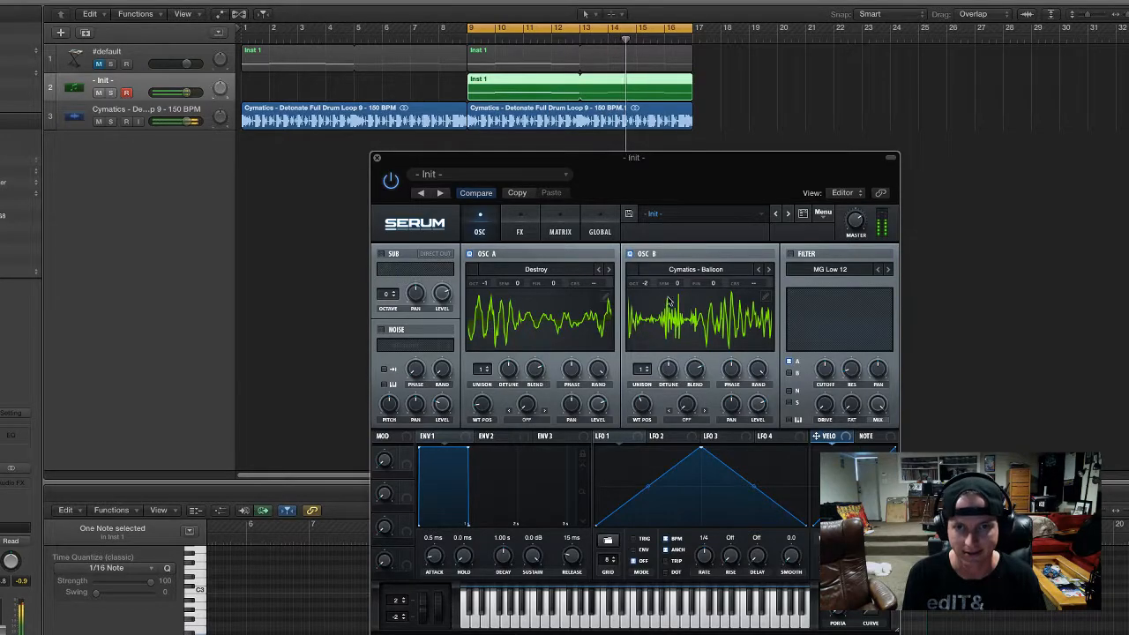
Fine-tune oscillator B's wavetable position and enable the sub oscillator with a triangle wave at octave -1.
{"action": "left_click_drag", "start_coordinate": [642, 406], "coordinate": [641, 377]}
{"action": "left_click", "coordinate": [381, 253]}
{"action": "left_click", "coordinate": [408, 269]}
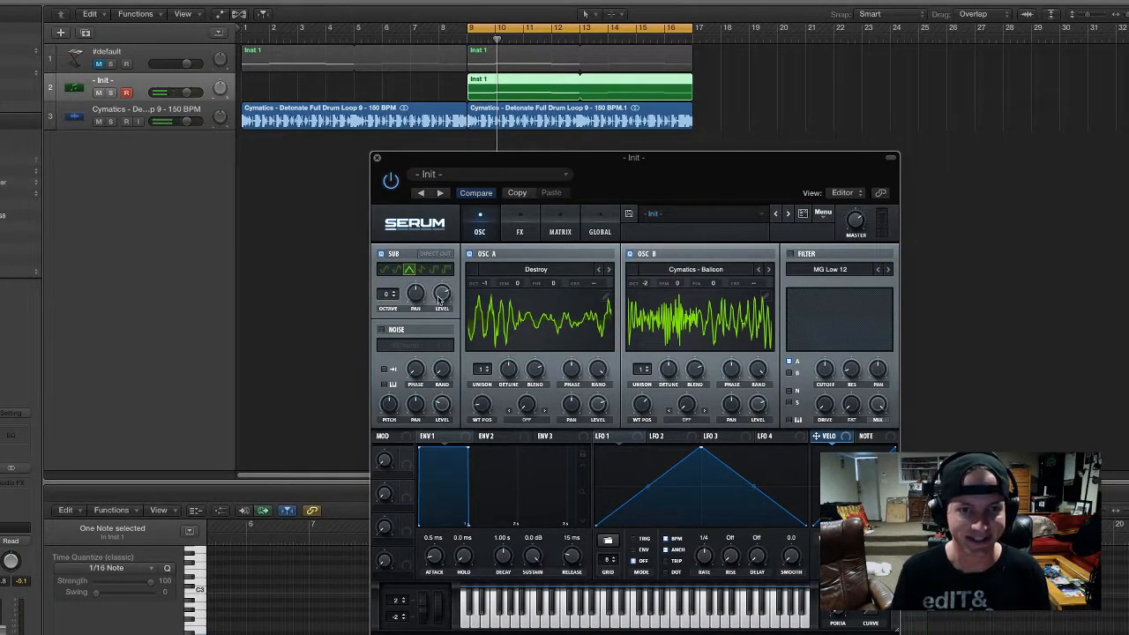
{"action": "left_click", "coordinate": [394, 298]}
{"action": "key", "text": "space"}
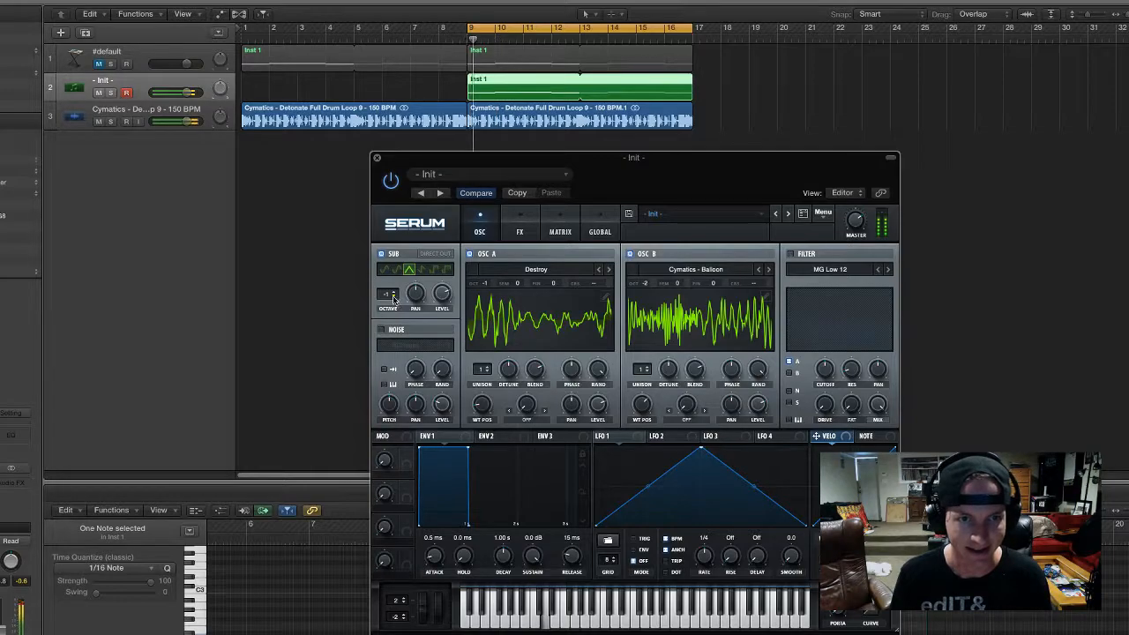
Enable the noise oscillator with AC hum1 at 20% level, turn on its key tracking and adjust its pitch.
{"action": "left_click", "coordinate": [381, 329]}
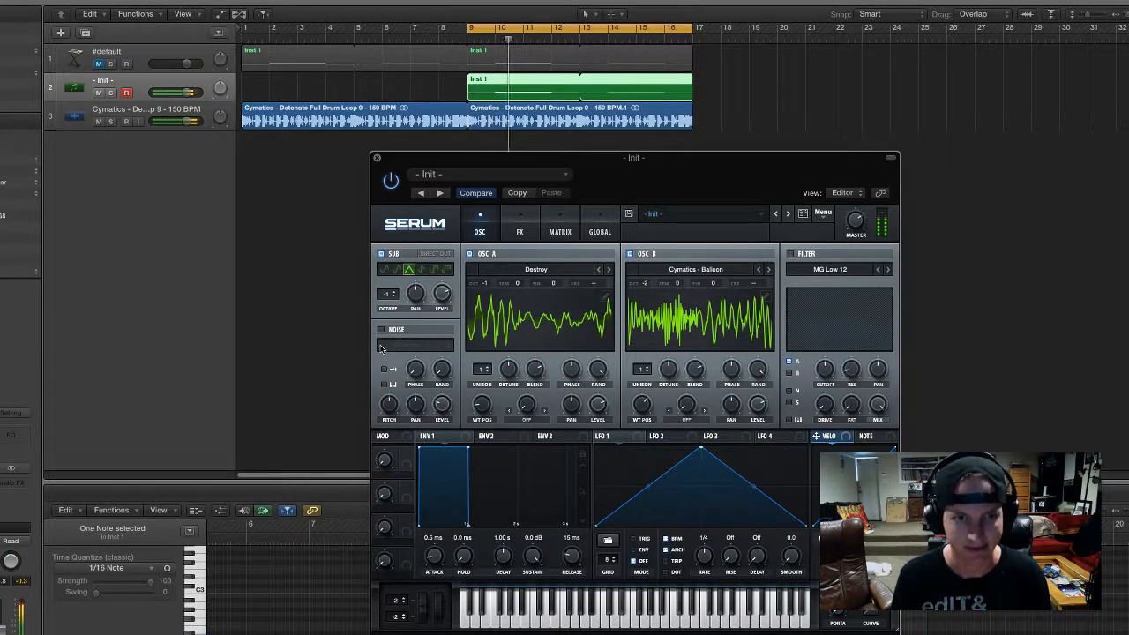
{"action": "key", "text": "space"}
{"action": "left_click_drag", "start_coordinate": [442, 408], "coordinate": [442, 419]}
{"action": "key", "text": "space"}
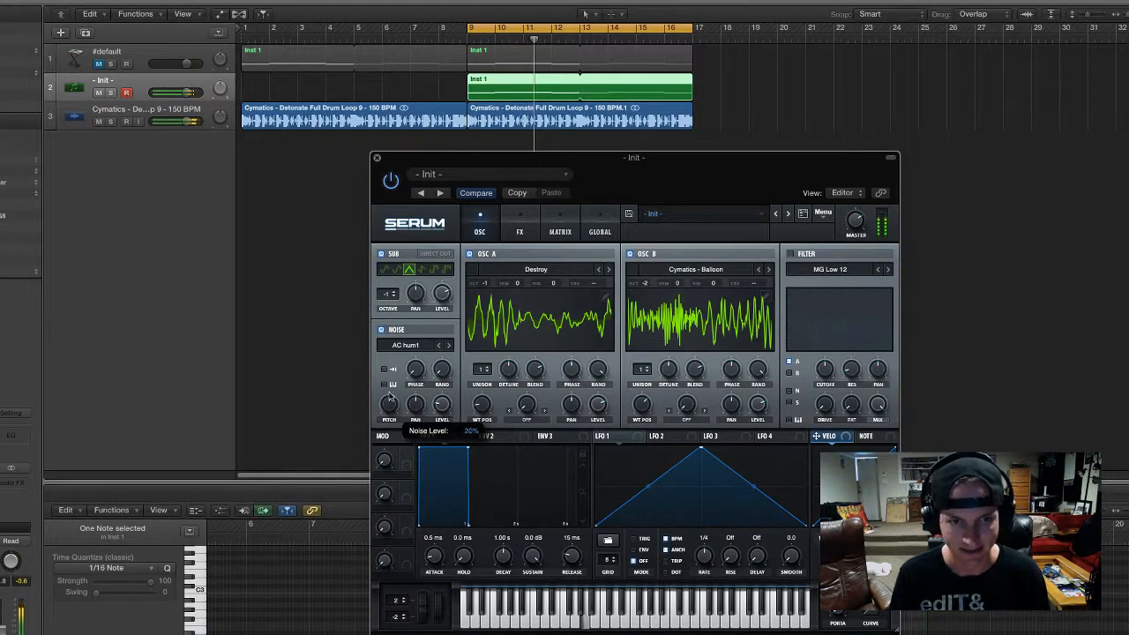
{"action": "left_click", "coordinate": [384, 385]}
{"action": "key", "text": "space"}
{"action": "key", "text": "space"}
{"action": "left_click_drag", "start_coordinate": [389, 411], "coordinate": [389, 421]}
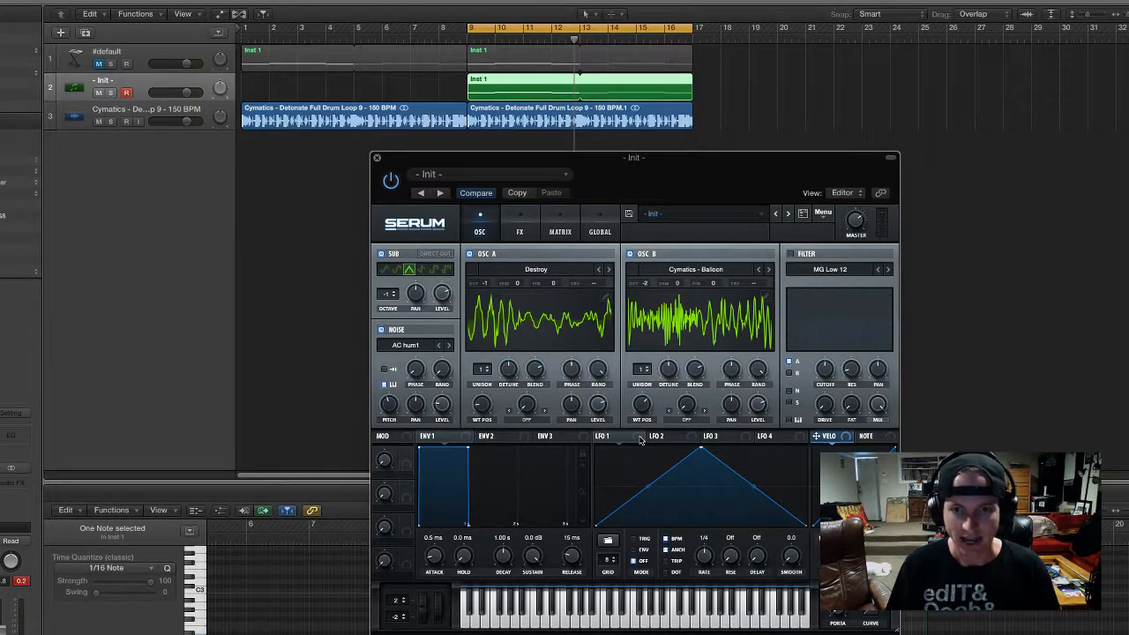
Assign LFO 1 to both oscillators' wavetable positions, set its rate to 1/8 triplet and play the result.
{"action": "left_click_drag", "start_coordinate": [642, 439], "coordinate": [478, 403]}
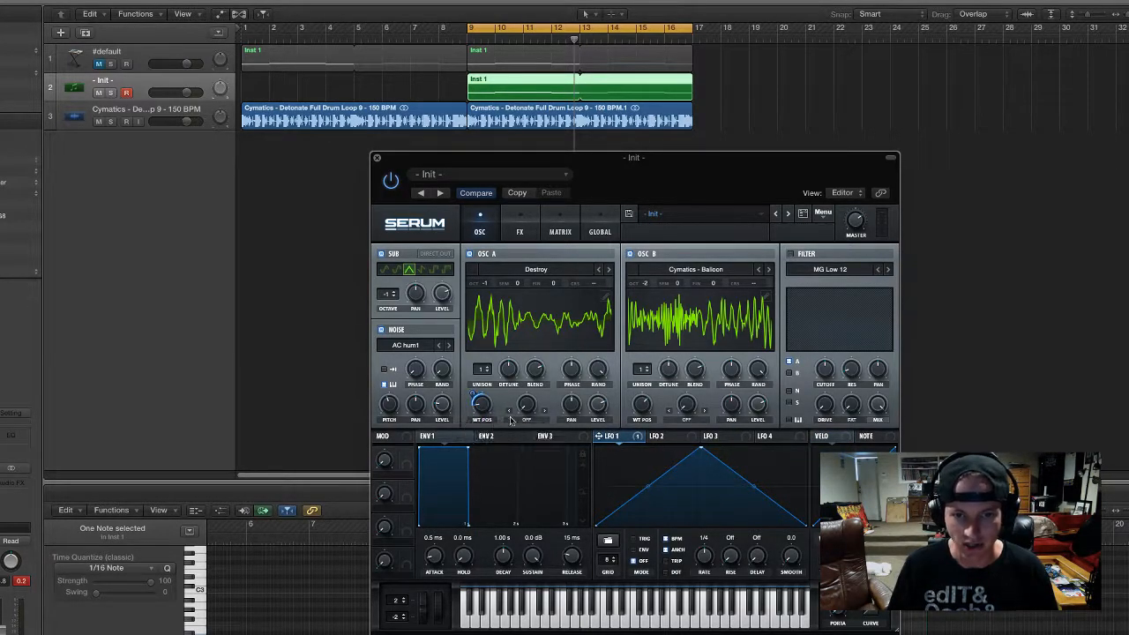
{"action": "left_click_drag", "start_coordinate": [638, 438], "coordinate": [631, 403]}
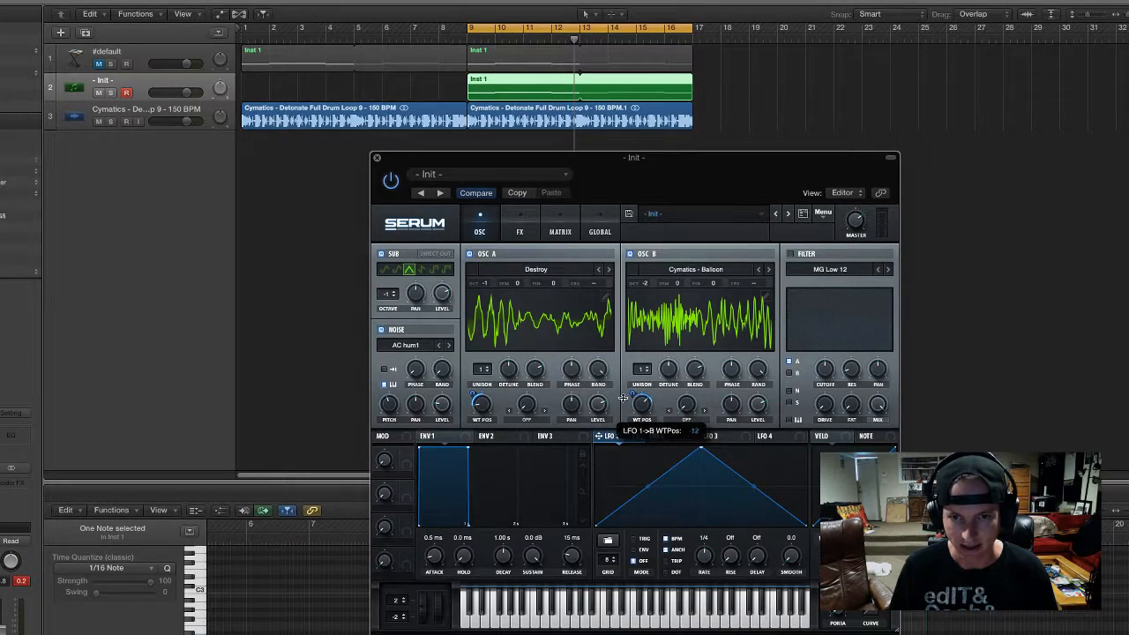
{"action": "left_click_drag", "start_coordinate": [624, 394], "coordinate": [624, 396]}
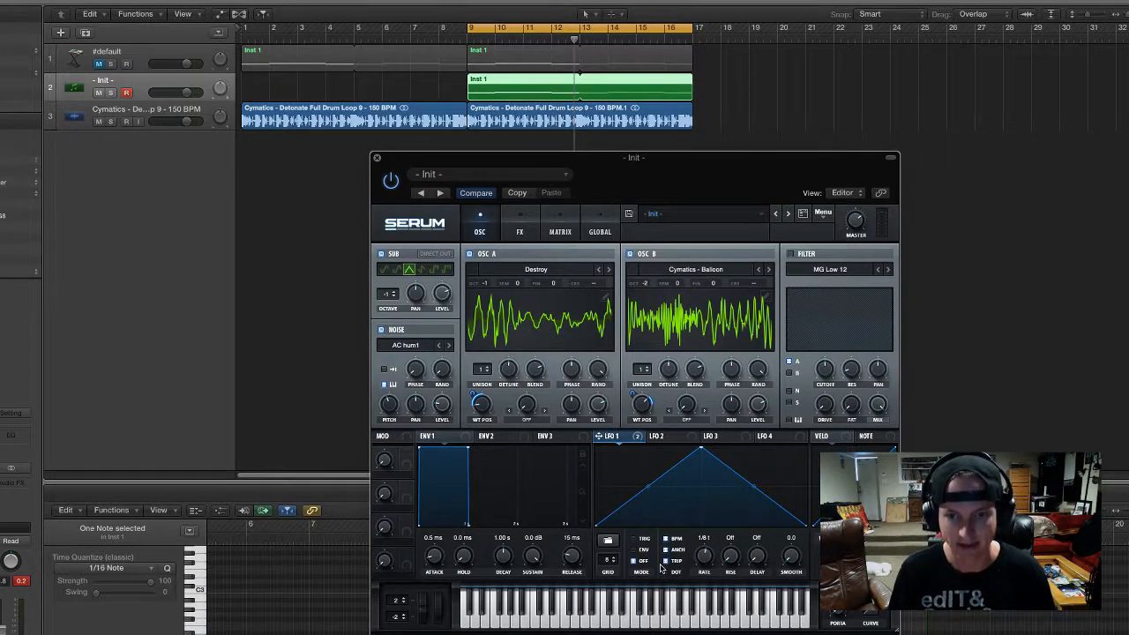
{"action": "key", "text": "space"}
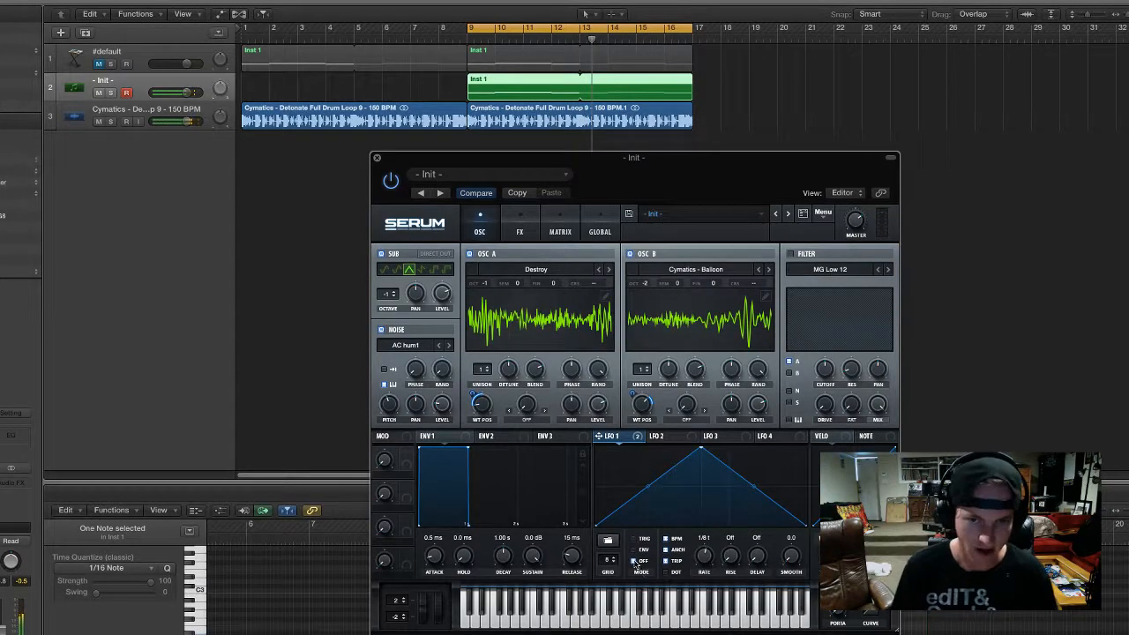
Assign LFO 1 to the levels of oscillators A and B, with oscillator A's base volume at 0%, and audition it.
{"action": "left_click_drag", "start_coordinate": [615, 428], "coordinate": [597, 404]}
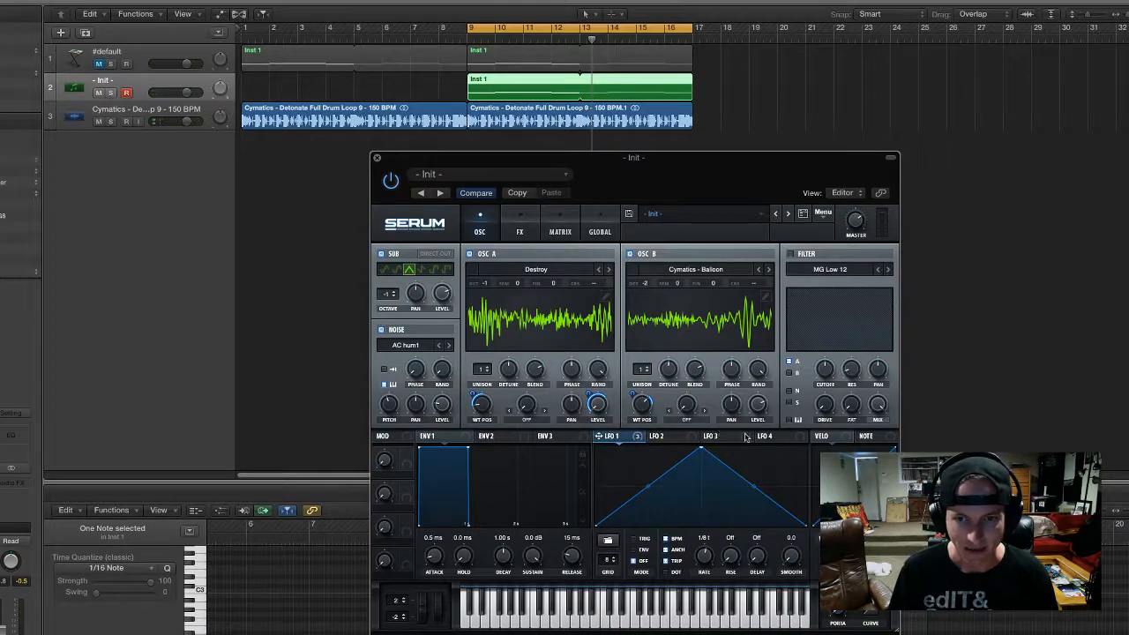
{"action": "left_click_drag", "start_coordinate": [629, 439], "coordinate": [758, 404]}
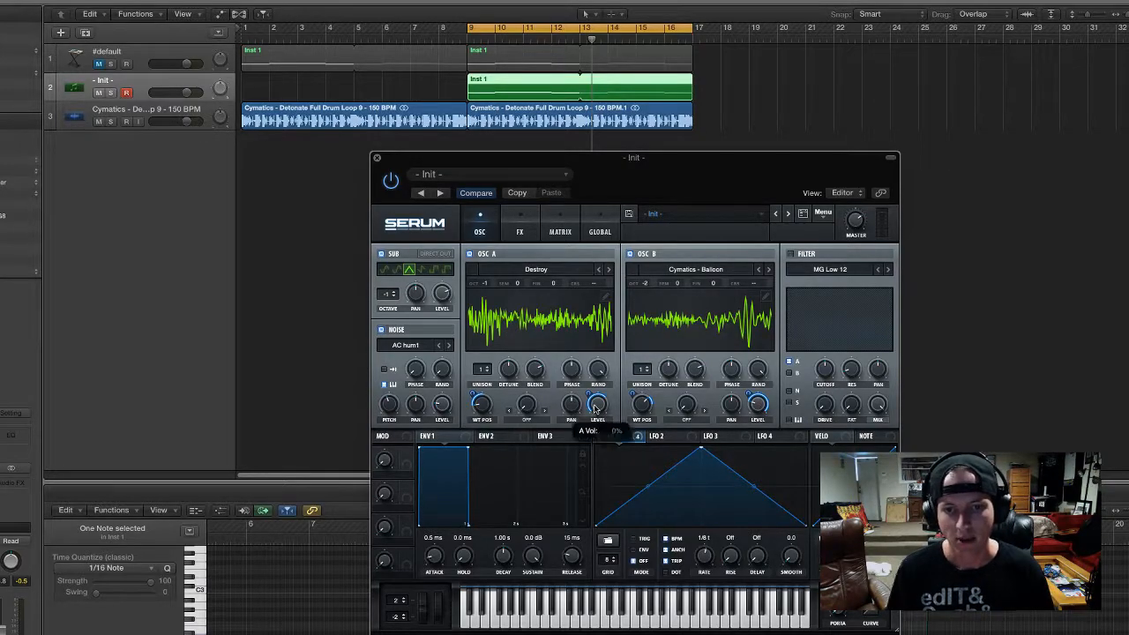
{"action": "key", "text": "space"}
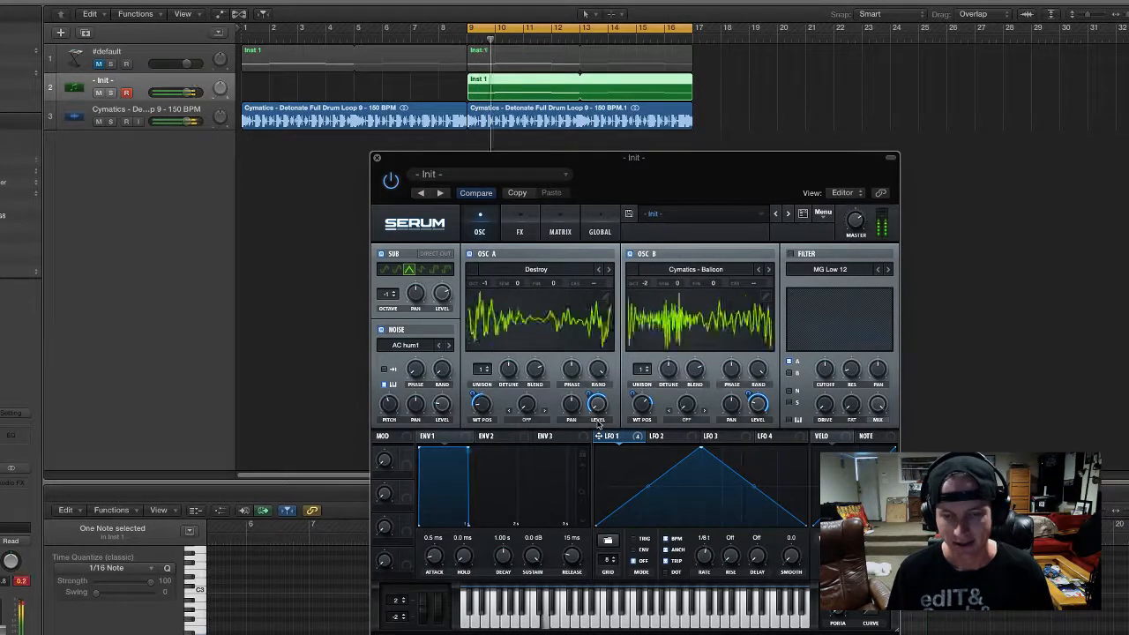
{"action": "key", "text": "space"}
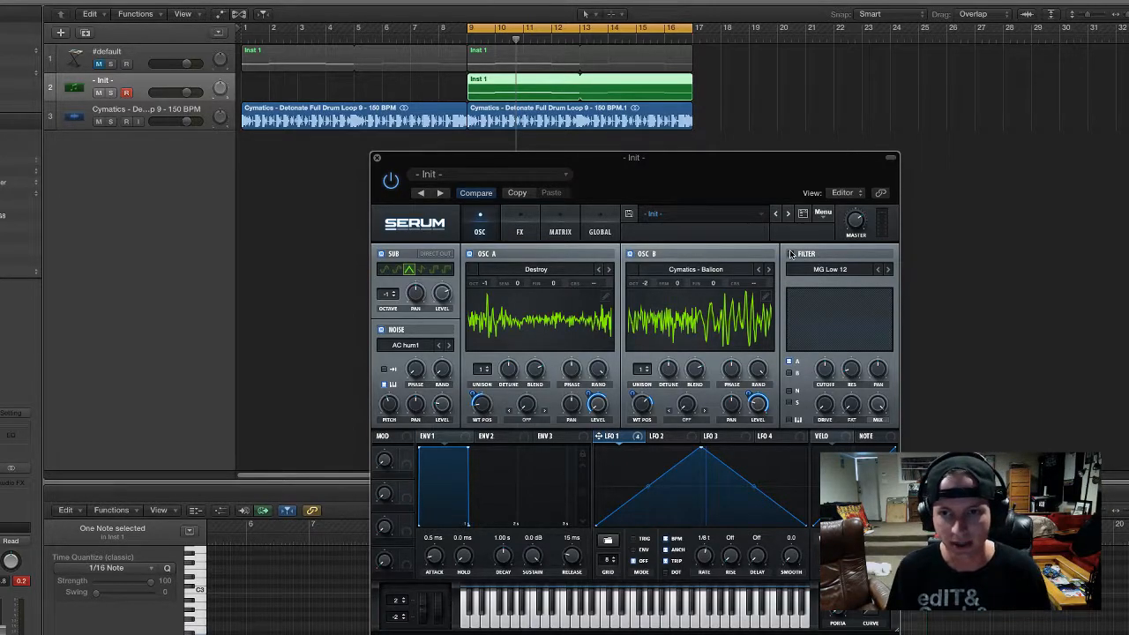
Enable the MG Low 12 filter for oscillators A and B, noise and sub, and modulate its adjusted cutoff with LFO 1.
{"action": "left_click", "coordinate": [791, 254]}
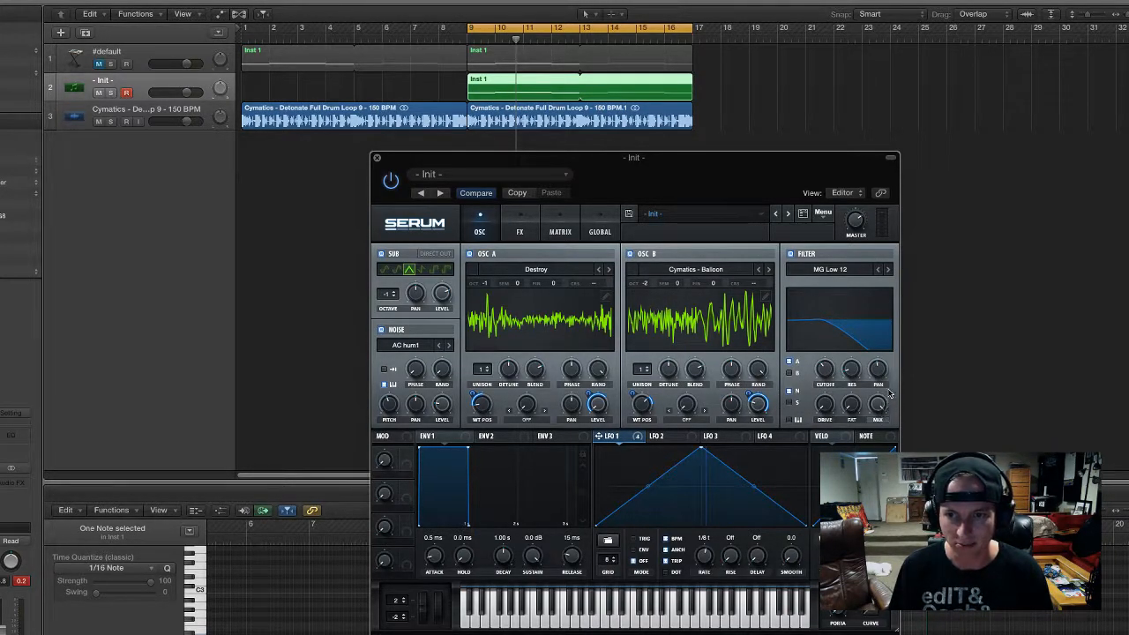
{"action": "left_click_drag", "start_coordinate": [823, 368], "coordinate": [826, 377]}
{"action": "left_click_drag", "start_coordinate": [681, 418], "coordinate": [825, 402]}
{"action": "key", "text": "space"}
{"action": "left_click", "coordinate": [790, 374]}
{"action": "mouse_move", "coordinate": [824, 370]}
{"action": "left_mouse_down"}
{"action": "mouse_move", "coordinate": [838, 325]}
{"action": "mouse_move", "coordinate": [826, 366]}
{"action": "left_mouse_up"}
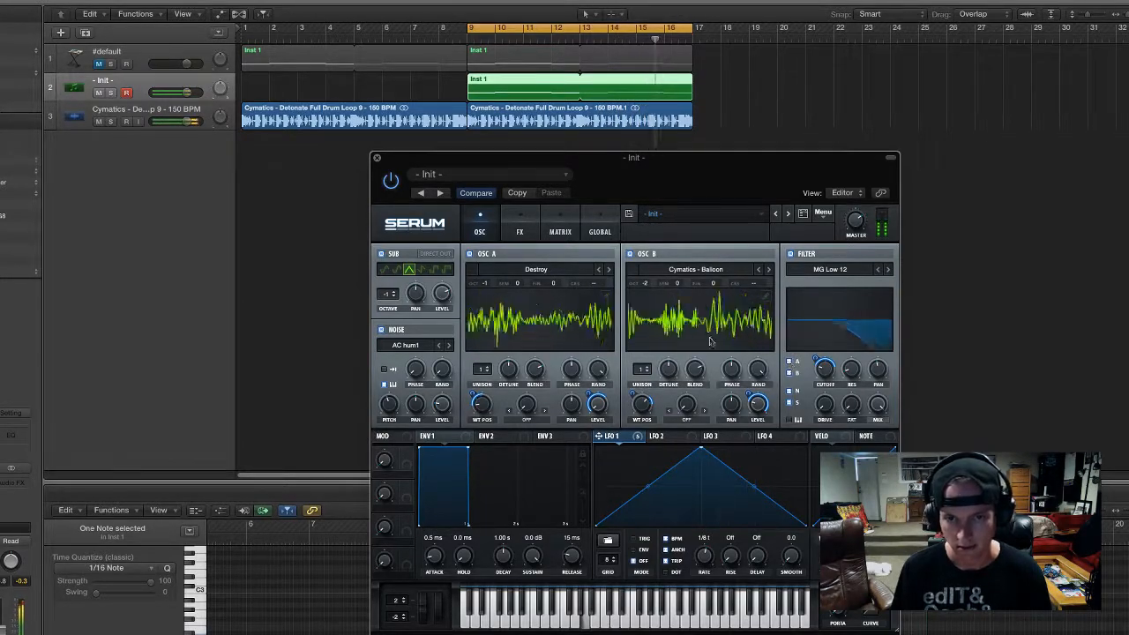
Enable the distortion effect, switch it to Diode 1, adjust its drive and lower its mix to 33%.
{"action": "left_click", "coordinate": [520, 225]}
{"action": "left_click", "coordinate": [386, 274]}
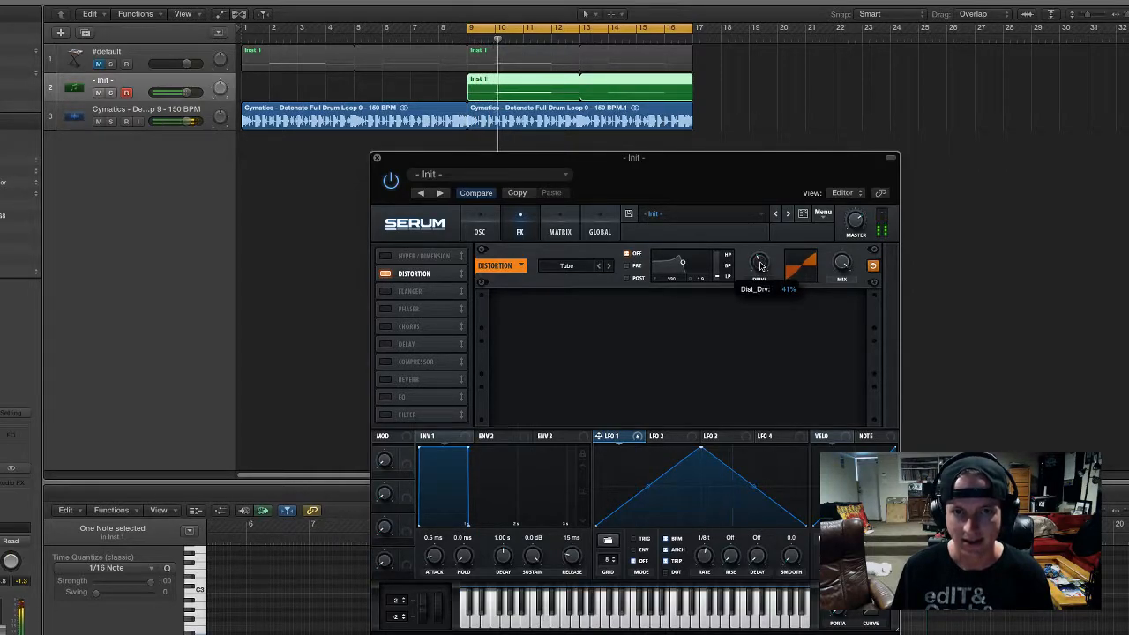
{"action": "left_click", "coordinate": [610, 268]}
{"action": "left_click", "coordinate": [610, 268]}
{"action": "left_click", "coordinate": [611, 268]}
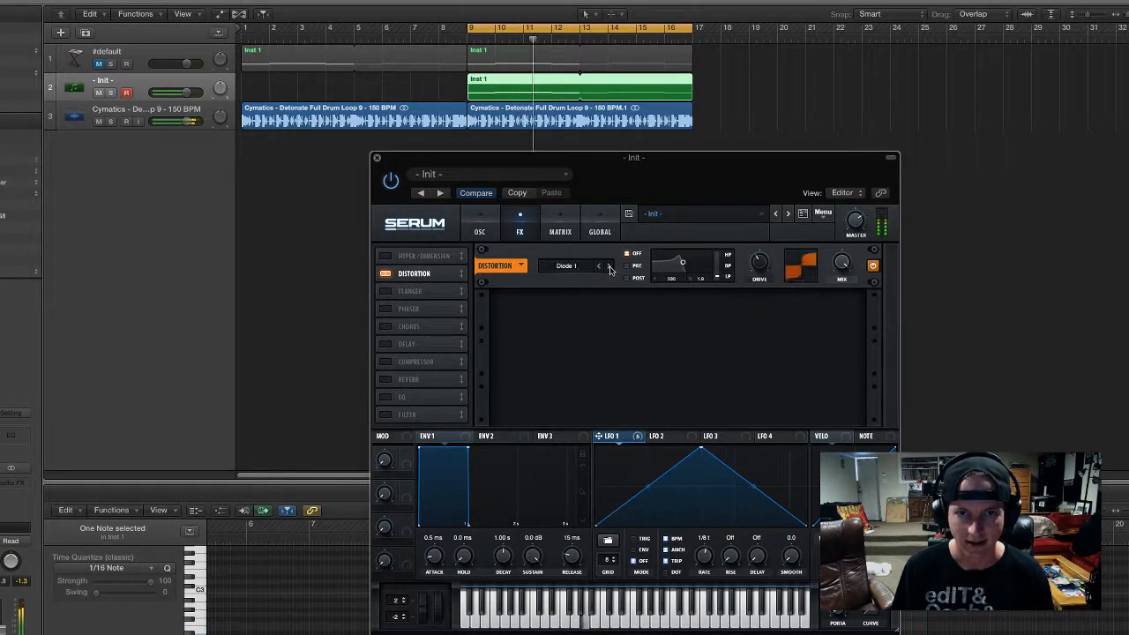
{"action": "left_click_drag", "start_coordinate": [765, 267], "coordinate": [763, 294]}
{"action": "left_click_drag", "start_coordinate": [842, 263], "coordinate": [837, 329]}
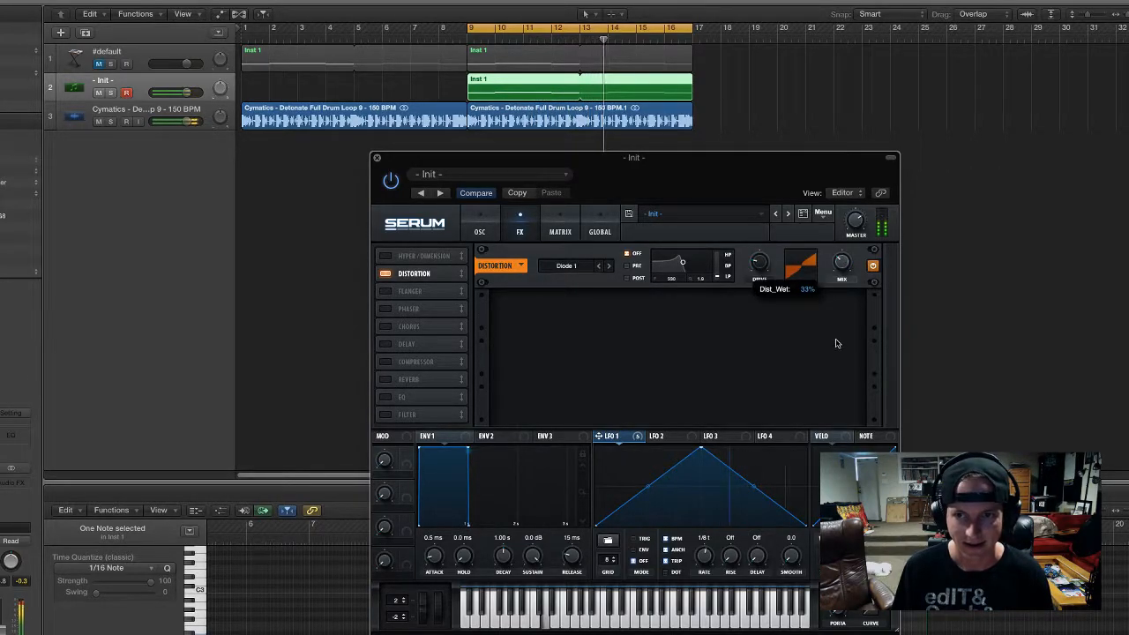
Change the distortion type to Sin Fold, readjust its drive and set its mix to 15%.
{"action": "left_click", "coordinate": [609, 269]}
{"action": "left_click", "coordinate": [609, 268]}
{"action": "left_click", "coordinate": [609, 268]}
{"action": "left_click_drag", "start_coordinate": [847, 263], "coordinate": [845, 275]}
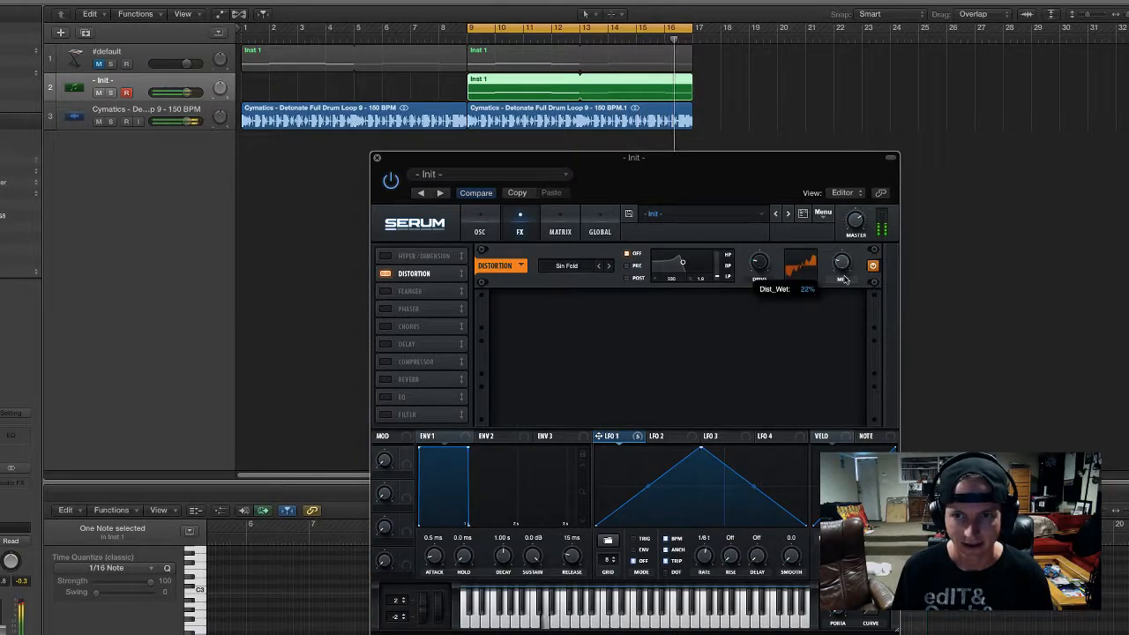
{"action": "left_click_drag", "start_coordinate": [770, 261], "coordinate": [761, 270]}
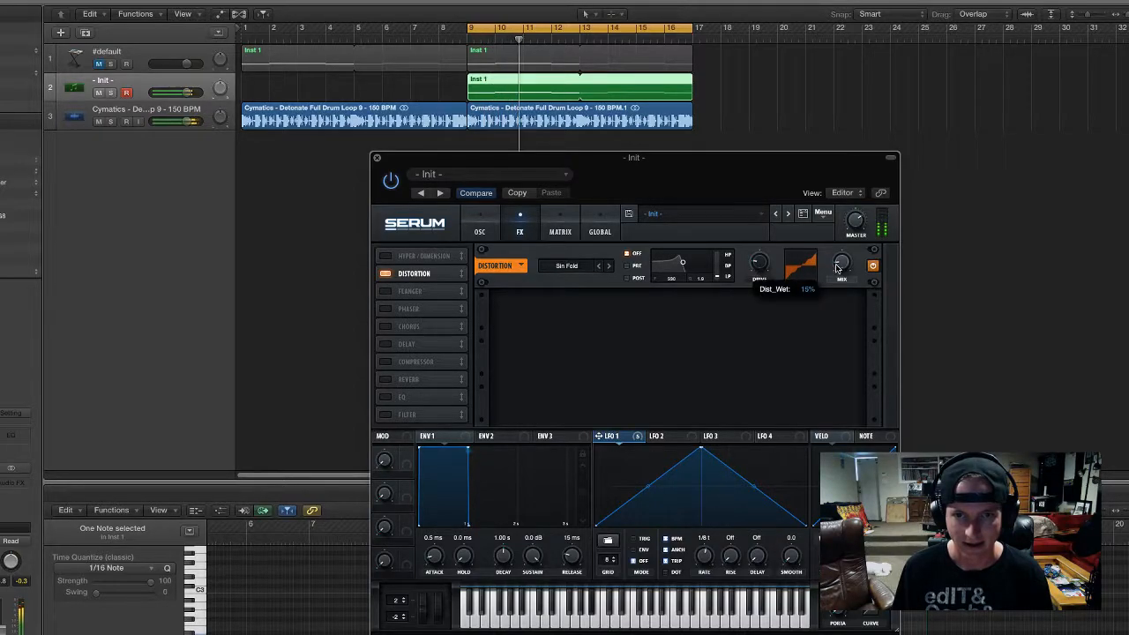
Enable the flanger effect and lower LFO 2's central peak to about half height.
{"action": "left_click", "coordinate": [384, 291]}
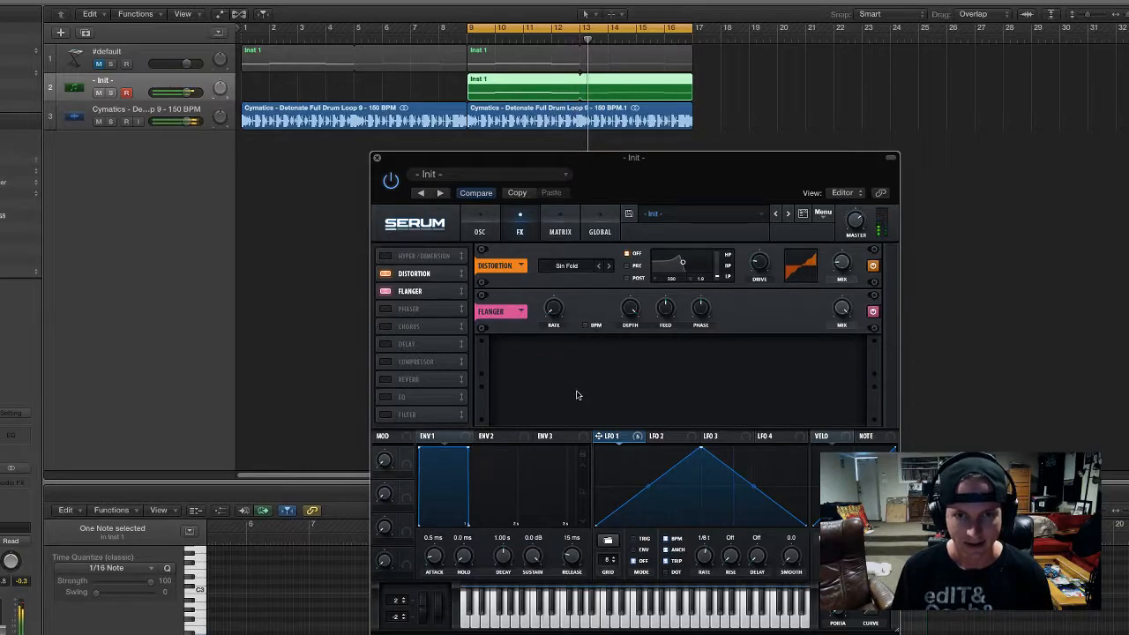
{"action": "left_click", "coordinate": [685, 441]}
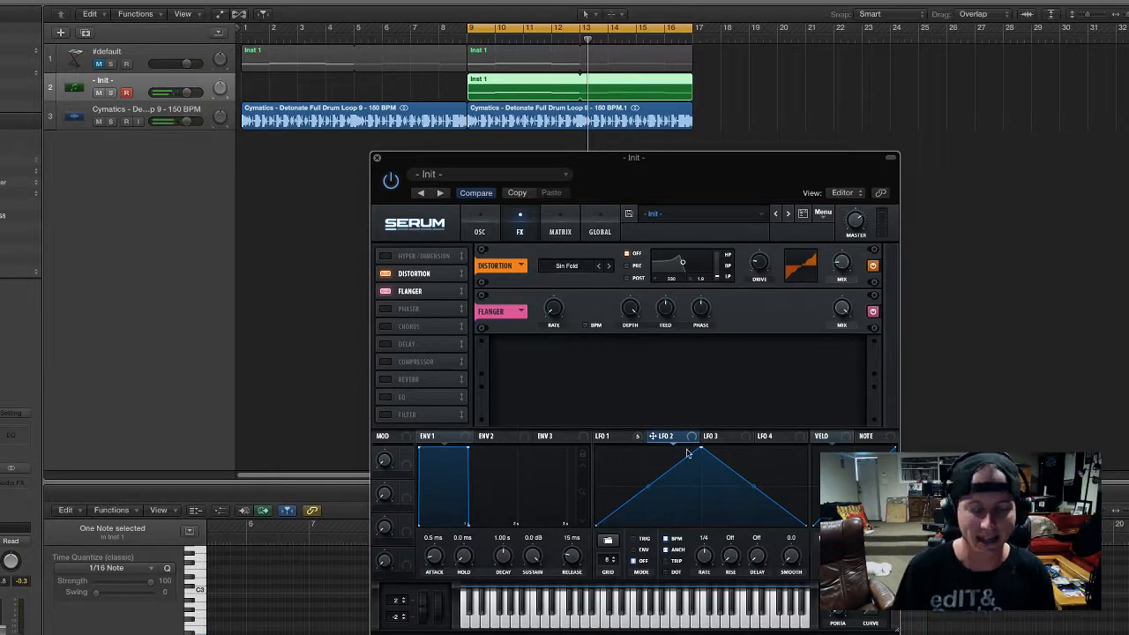
{"action": "left_click_drag", "start_coordinate": [705, 452], "coordinate": [703, 484]}
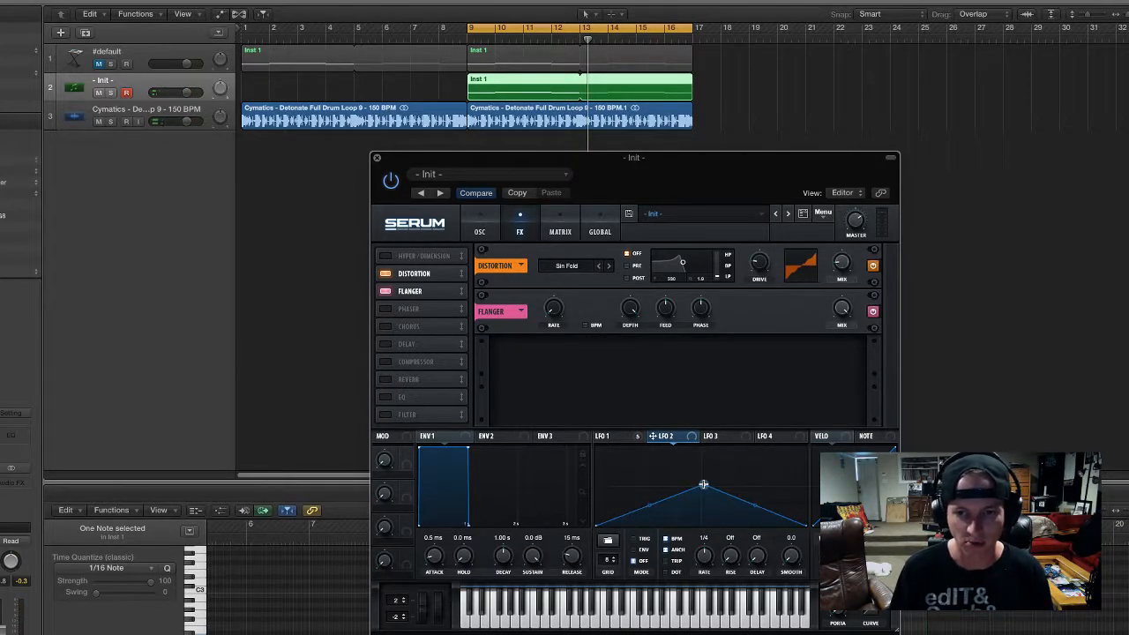
Assign LFO 2 to the flanger's rate and mix, using a negative modulation amount for the mix.
{"action": "left_click_drag", "start_coordinate": [653, 435], "coordinate": [553, 308]}
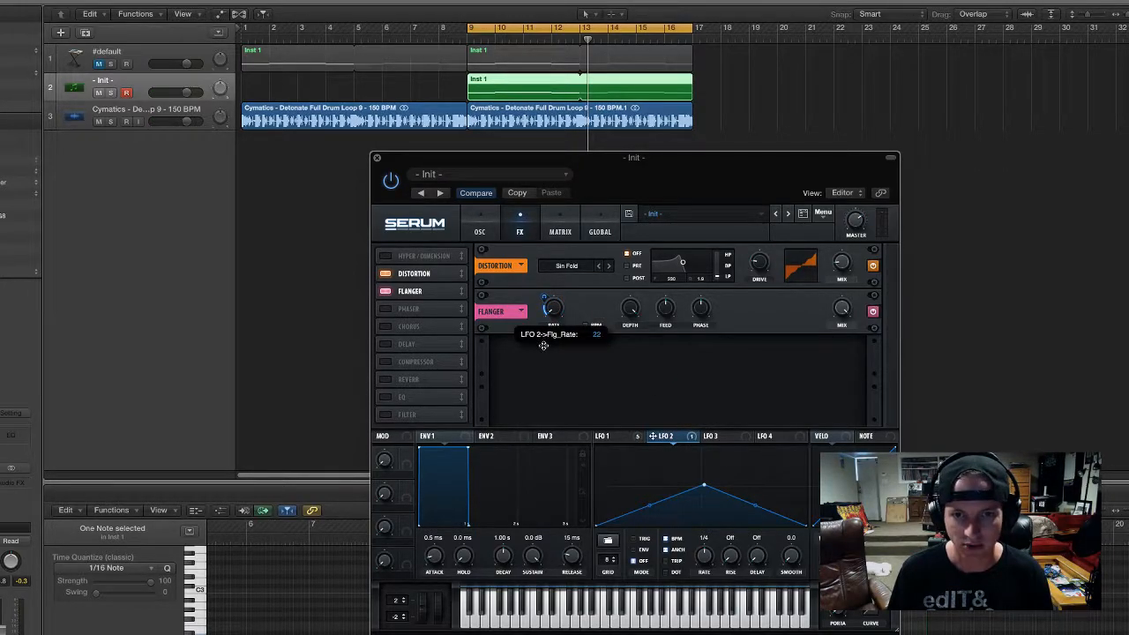
{"action": "left_click_drag", "start_coordinate": [696, 436], "coordinate": [833, 292]}
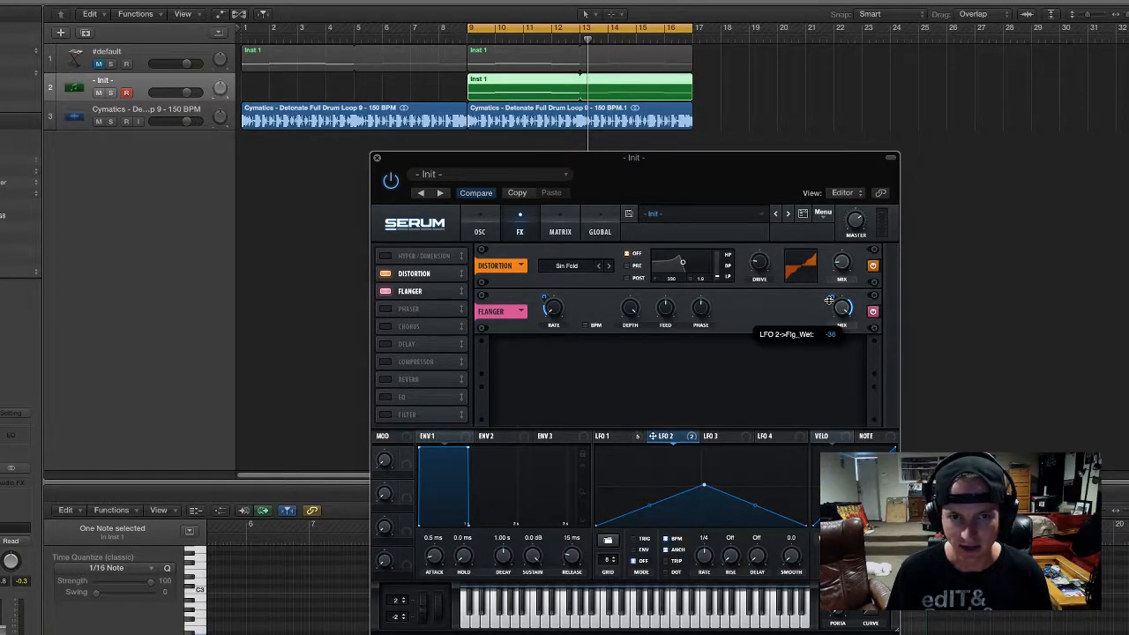
{"action": "left_click_drag", "start_coordinate": [827, 307], "coordinate": [829, 303]}
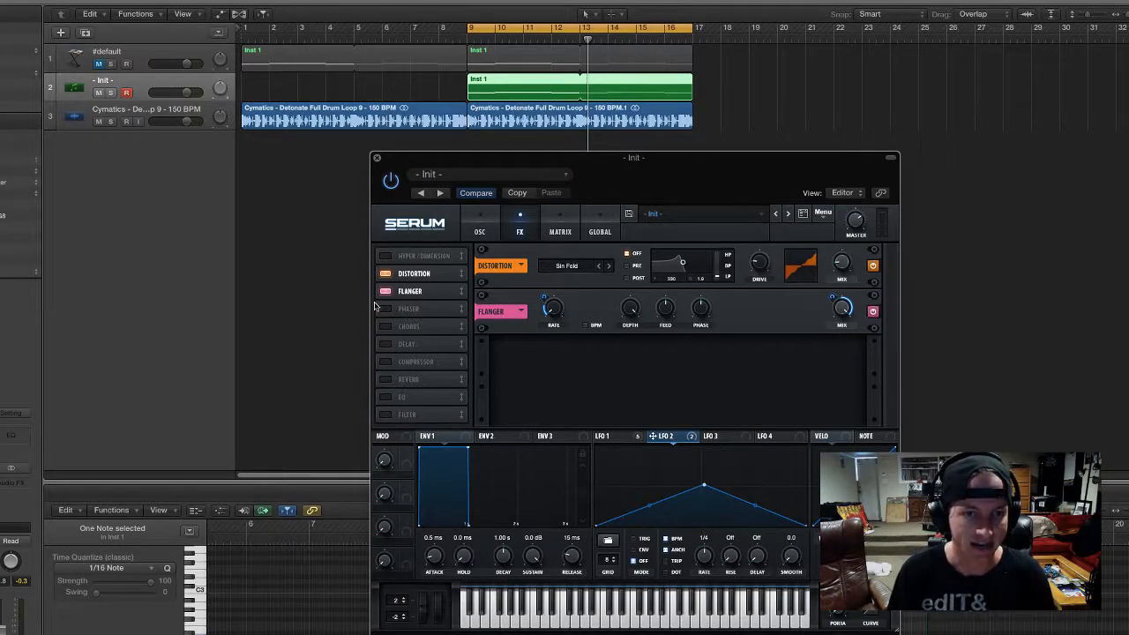
During playback, curve LFO 2's slopes, lower its peak slightly and set its rate to one bar.
{"action": "key", "text": "space"}
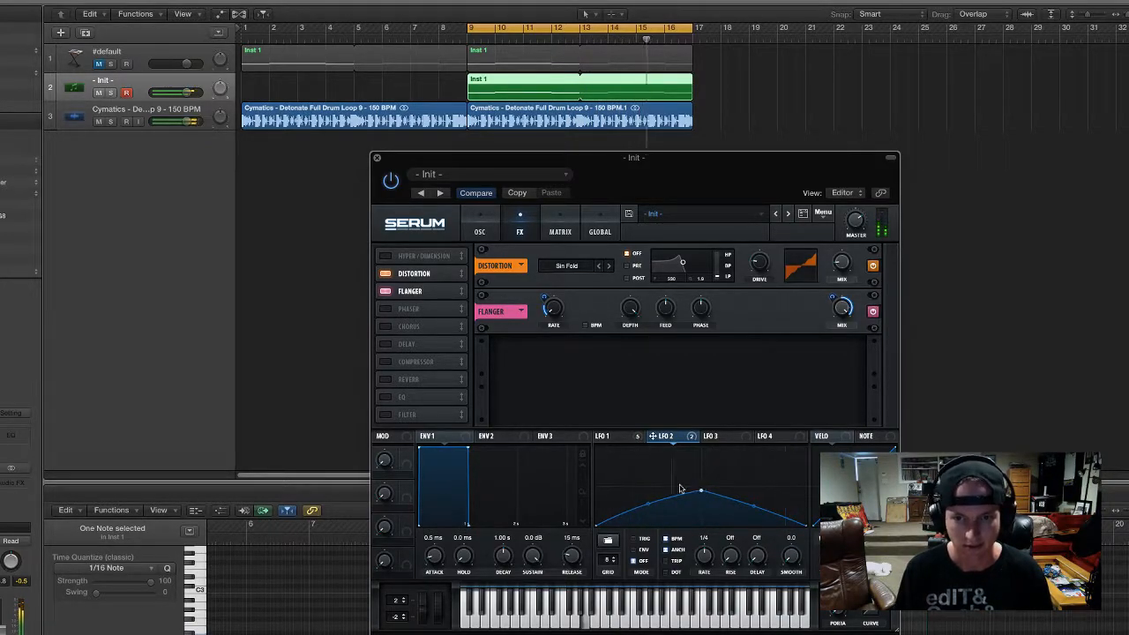
{"action": "left_click_drag", "start_coordinate": [705, 558], "coordinate": [708, 578]}
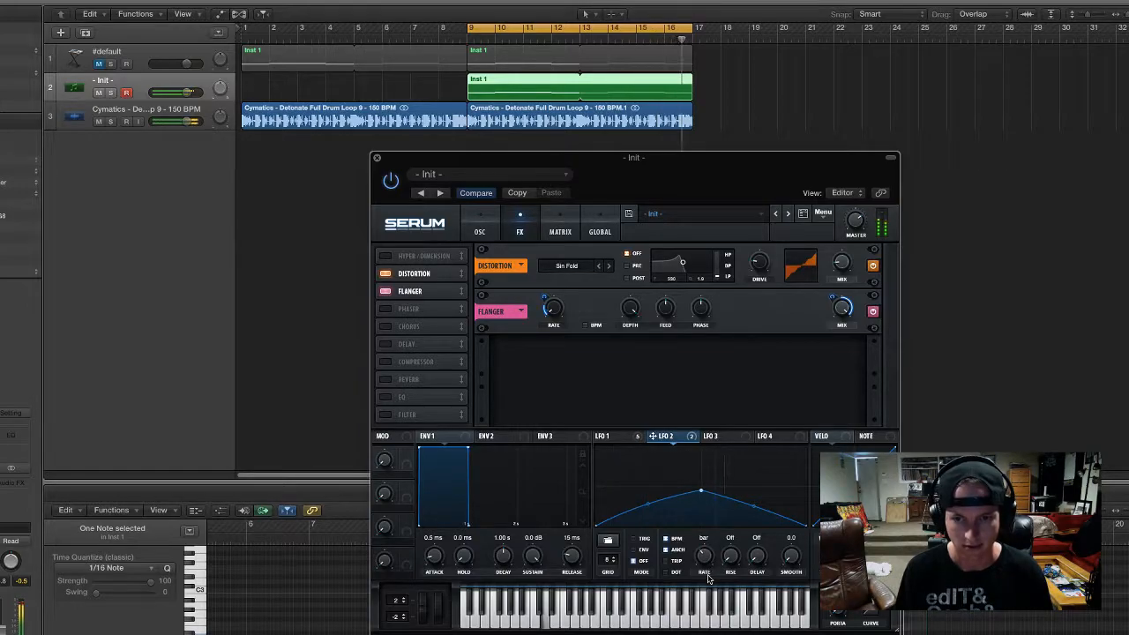
{"action": "mouse_move", "coordinate": [541, 298]}
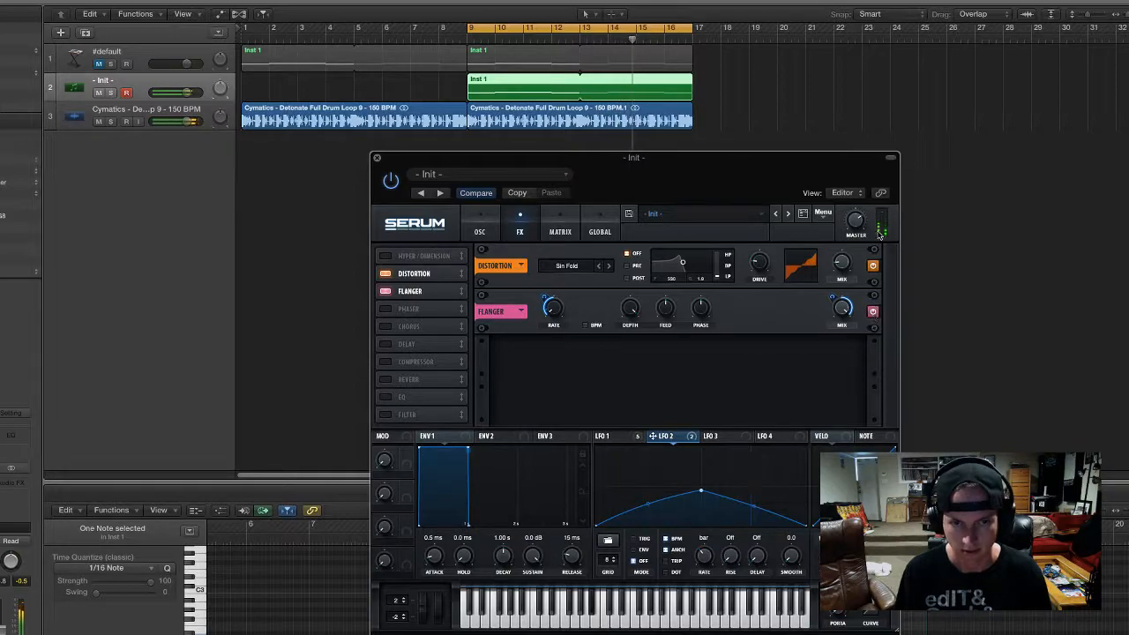
Enable the chorus effect, assign LFO 2 to its rate and mix, and audition the patch across the oscillator and effects pages.
{"action": "left_click", "coordinate": [385, 327]}
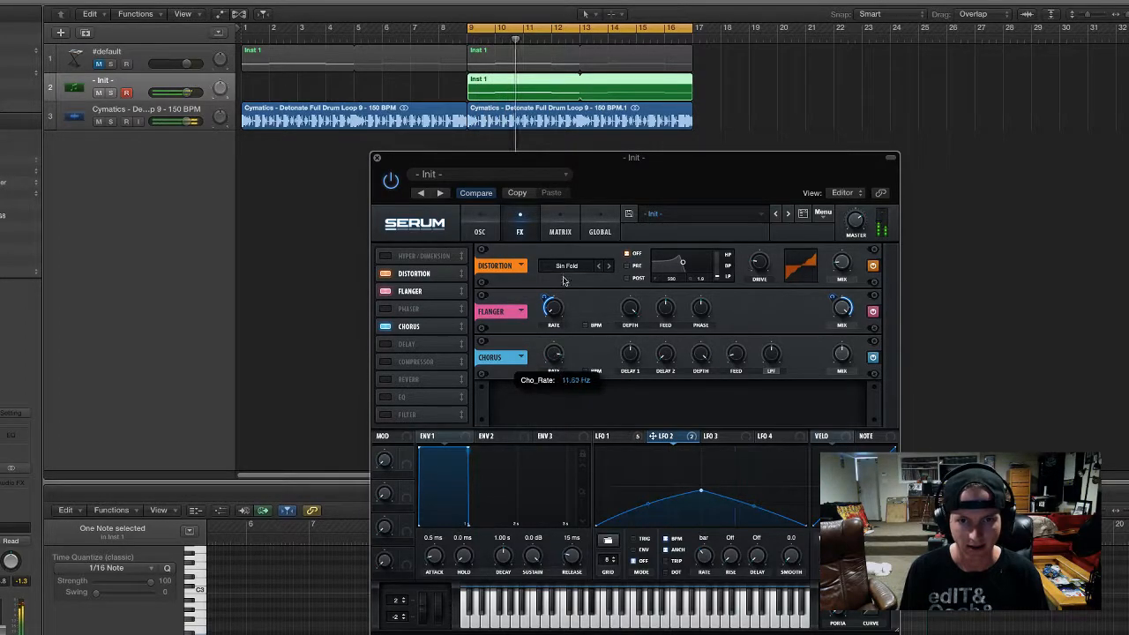
{"action": "left_click_drag", "start_coordinate": [653, 436], "coordinate": [553, 353]}
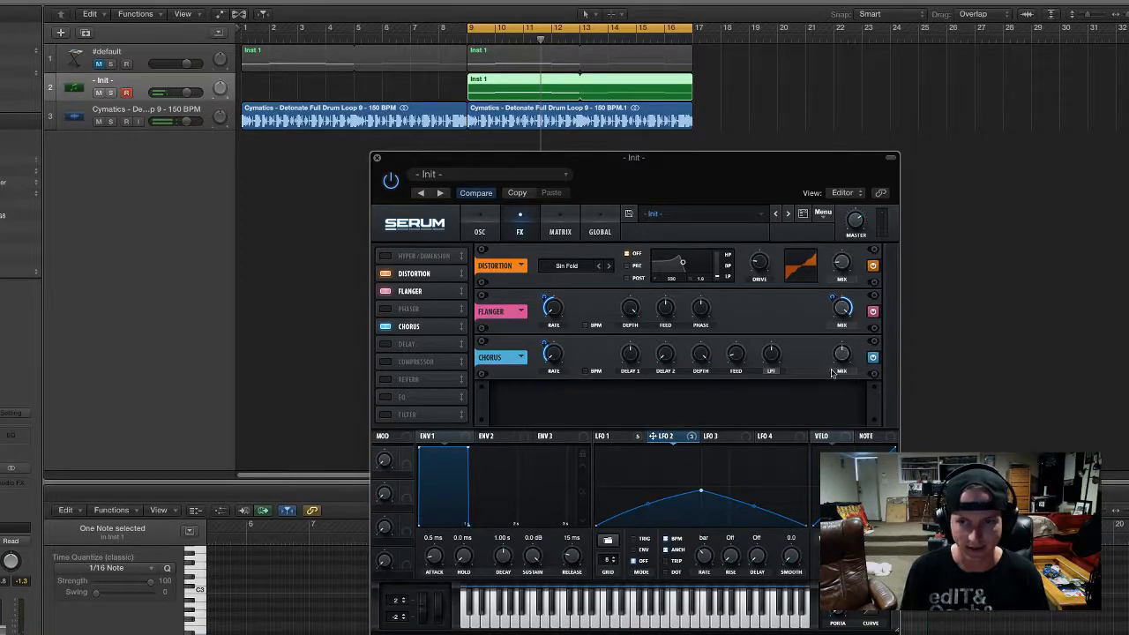
{"action": "left_click_drag", "start_coordinate": [616, 440], "coordinate": [842, 354]}
{"action": "key", "text": "space"}
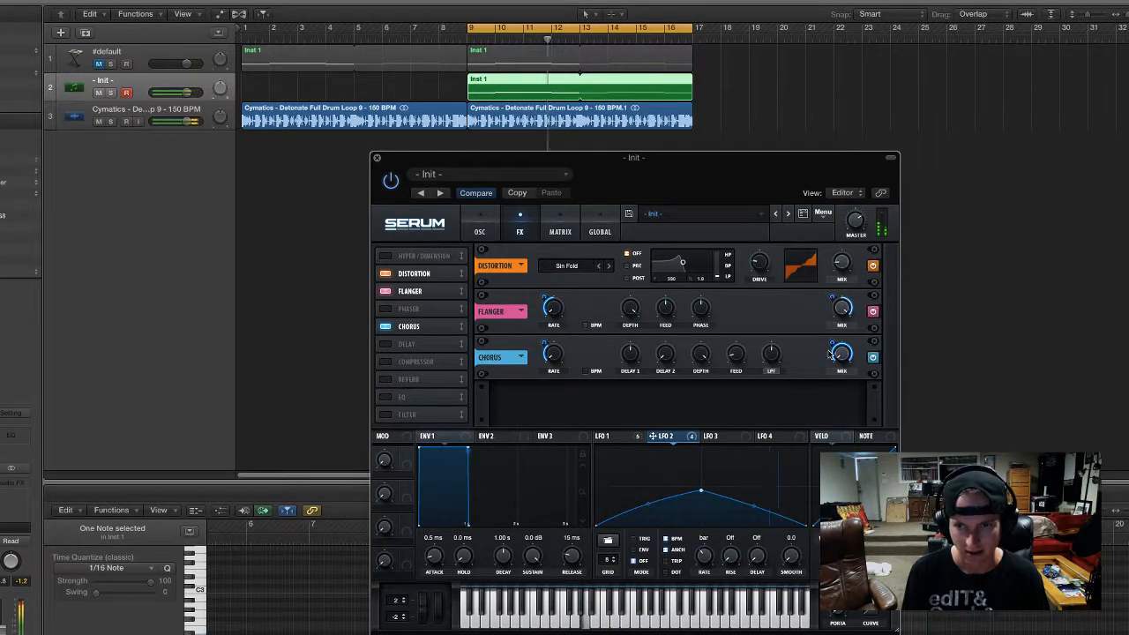
{"action": "left_click_drag", "start_coordinate": [832, 343], "coordinate": [830, 357]}
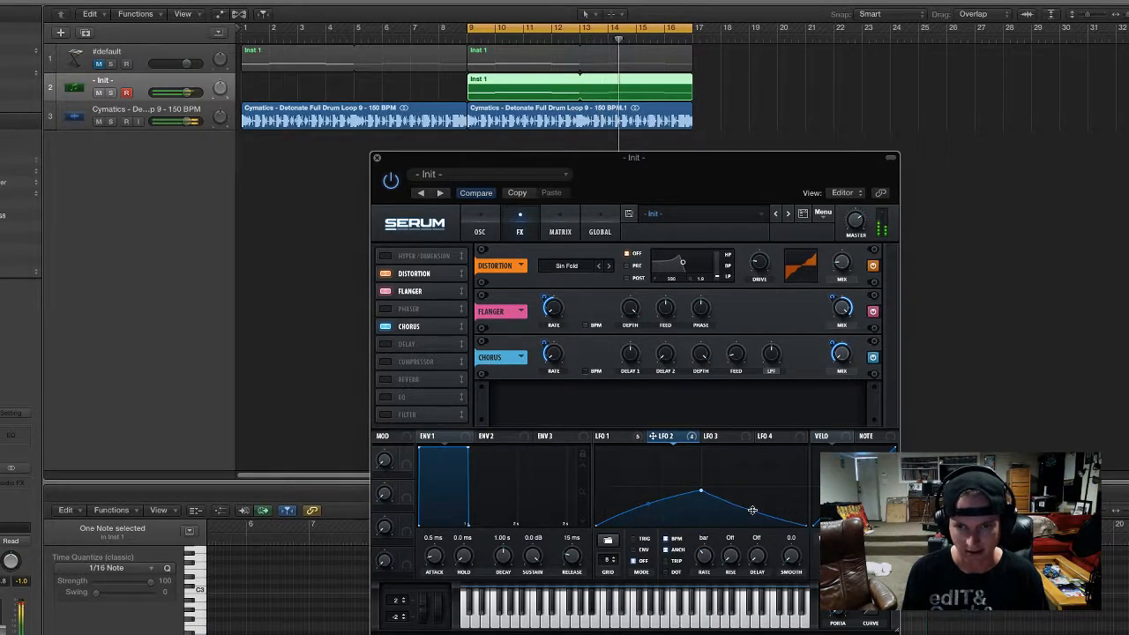
{"action": "left_click", "coordinate": [476, 232]}
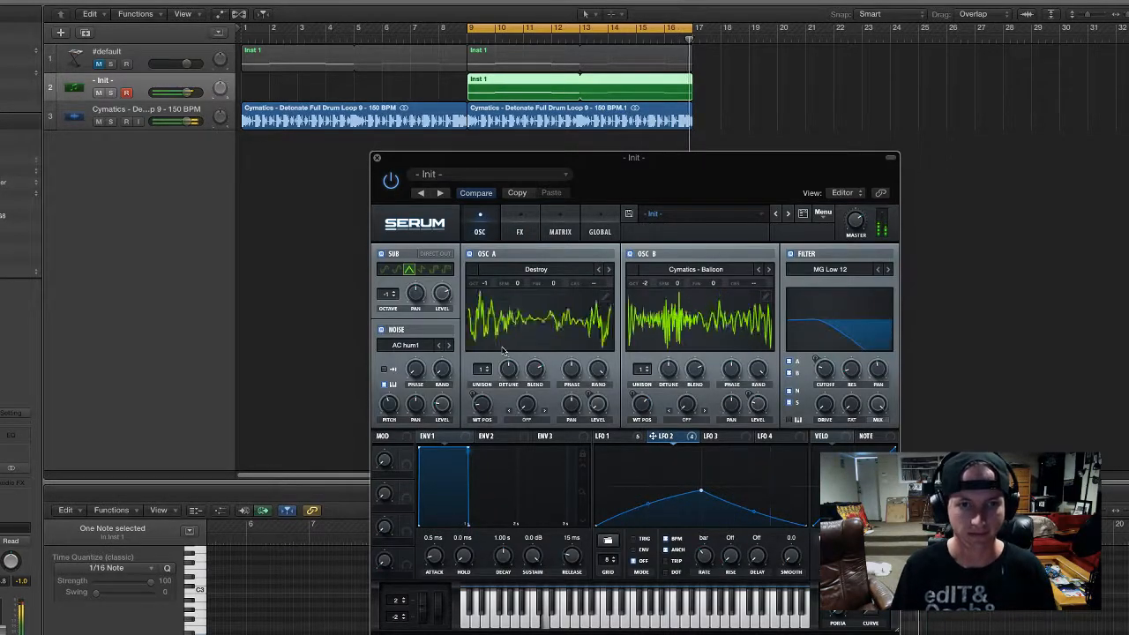
{"action": "left_click", "coordinate": [519, 231]}
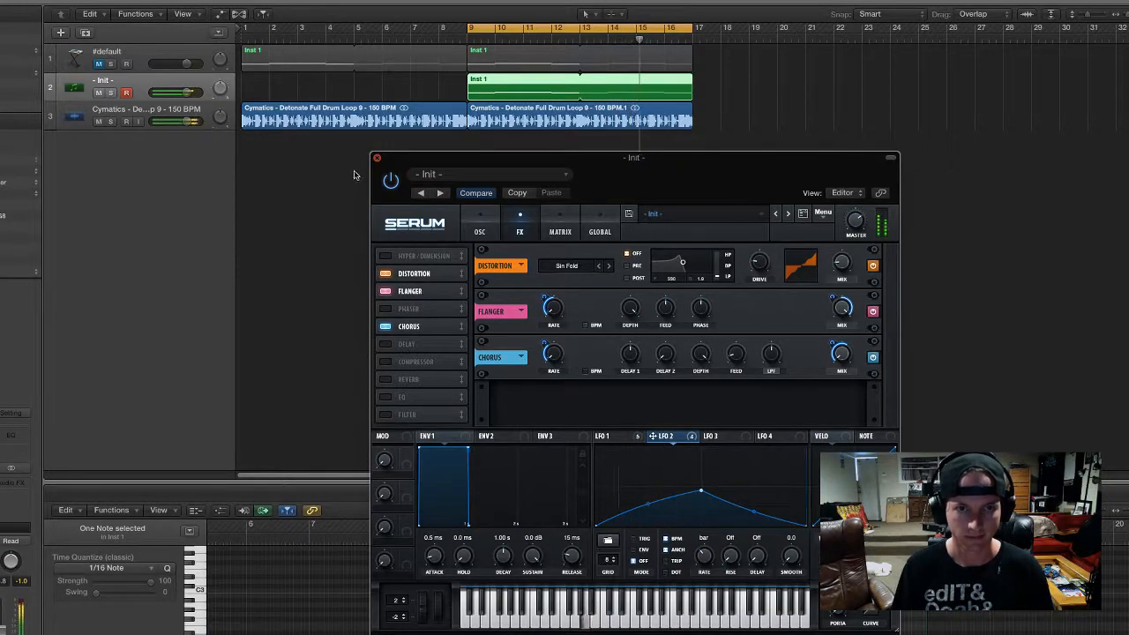
Stop playback and save the finished Serum patch as a preset named "riddim demo" in the User presets folder.
{"action": "key", "text": "space"}
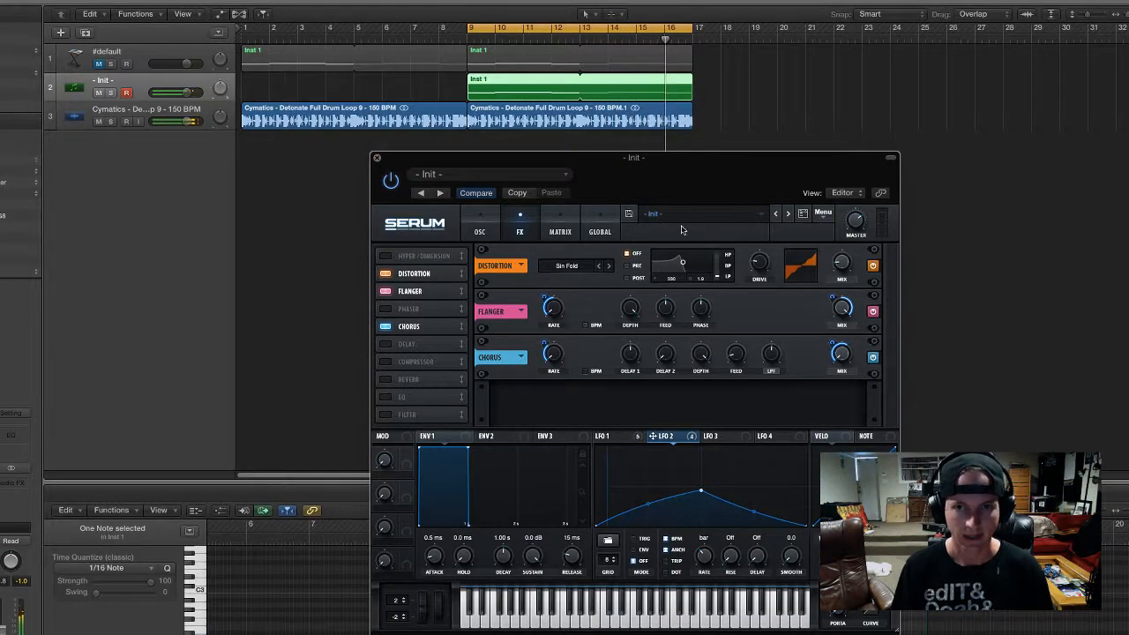
{"action": "left_click", "coordinate": [491, 234]}
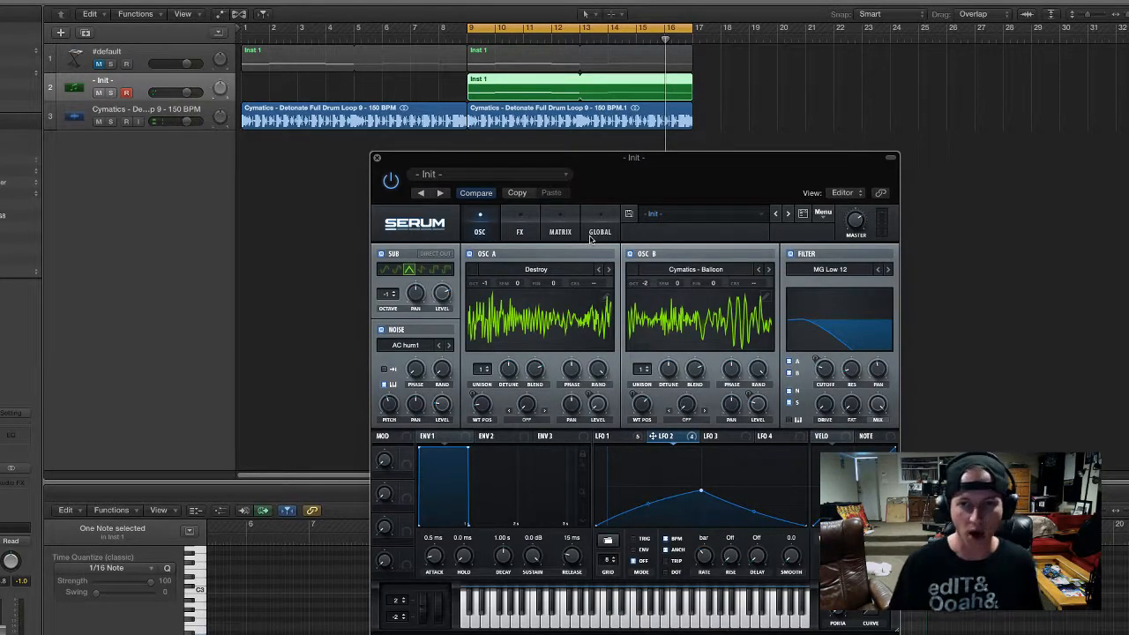
{"action": "left_click", "coordinate": [631, 212]}
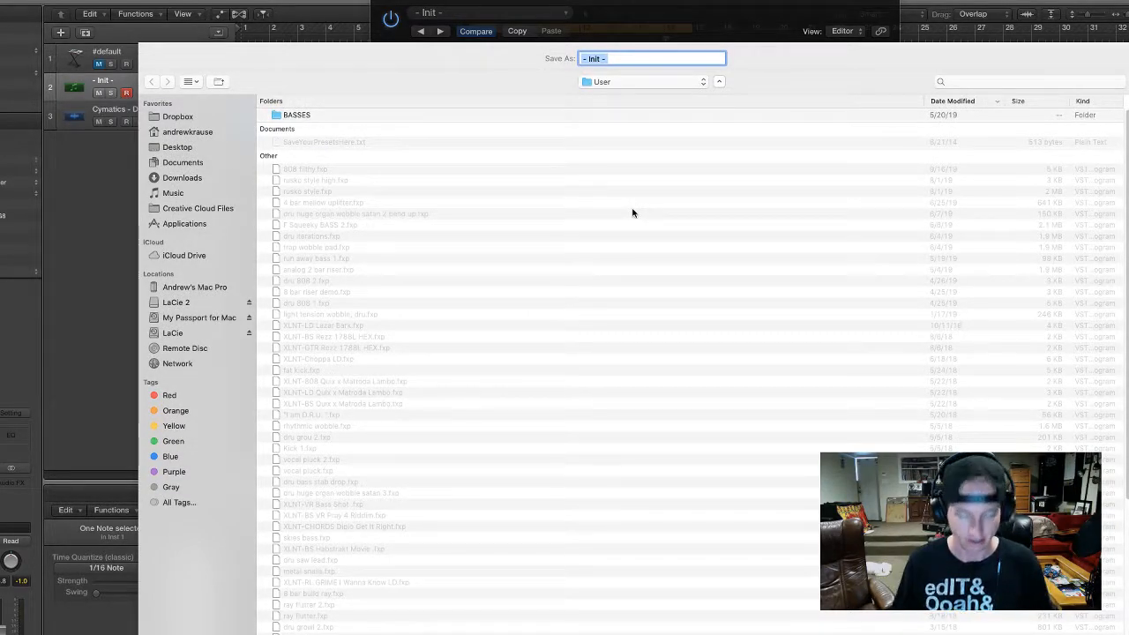
{"action": "type", "text": "f"}
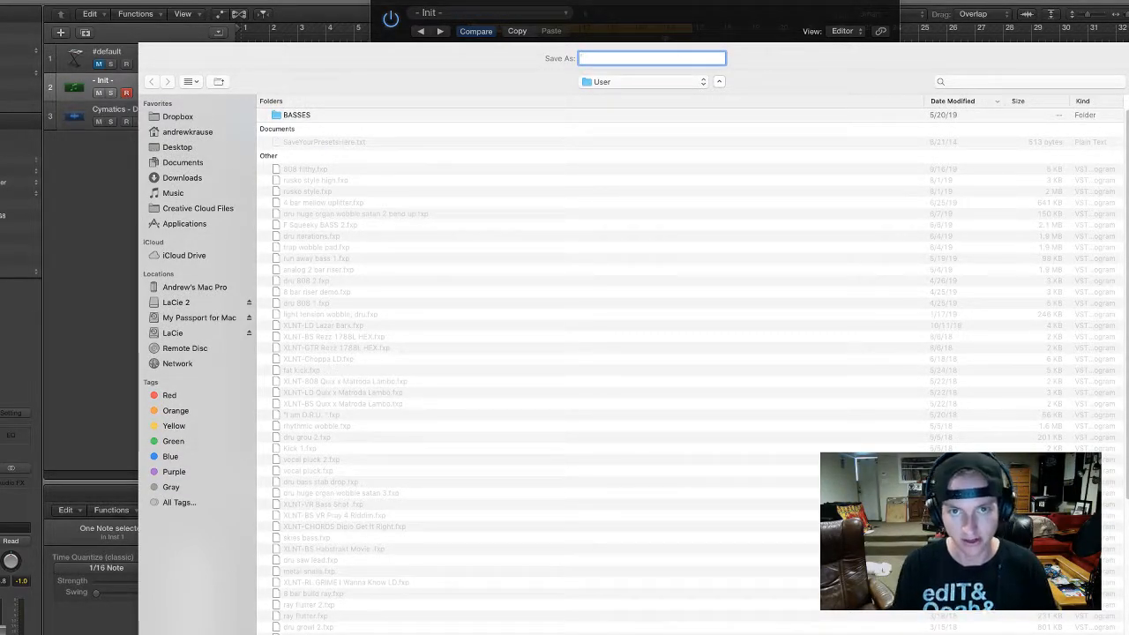
{"action": "type", "text": "riddim demo"}
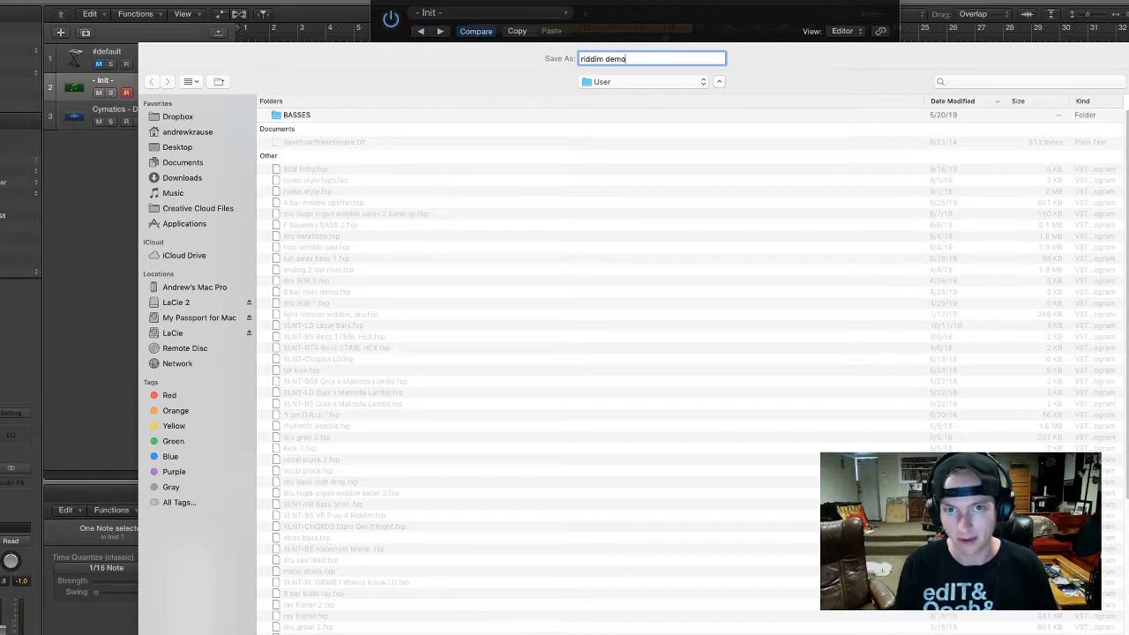
{"action": "key", "text": "Return"}
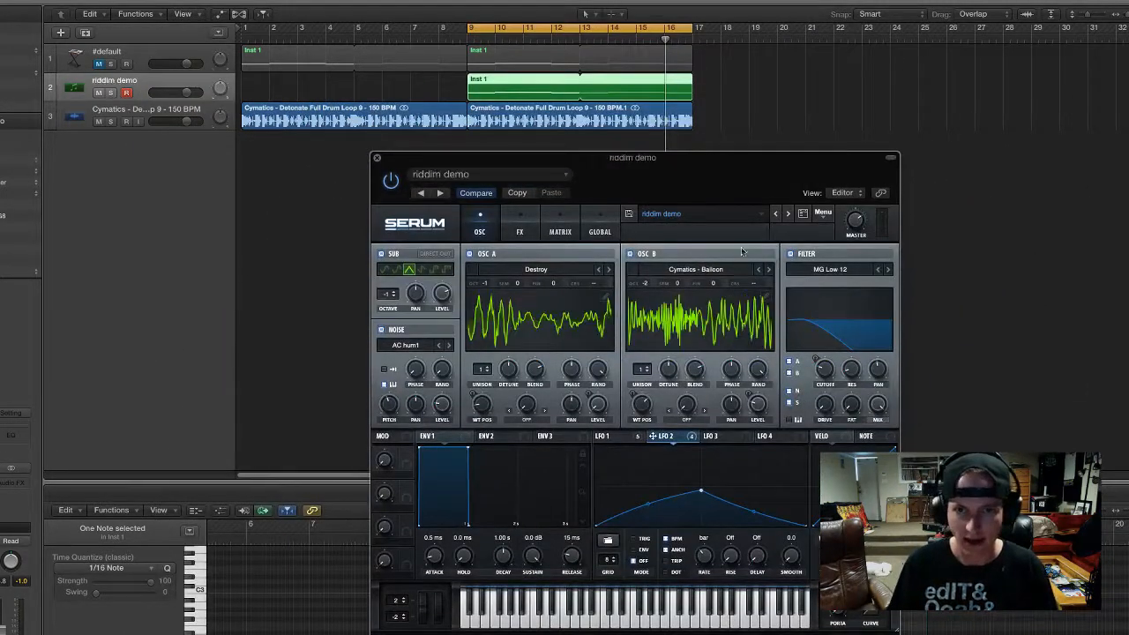